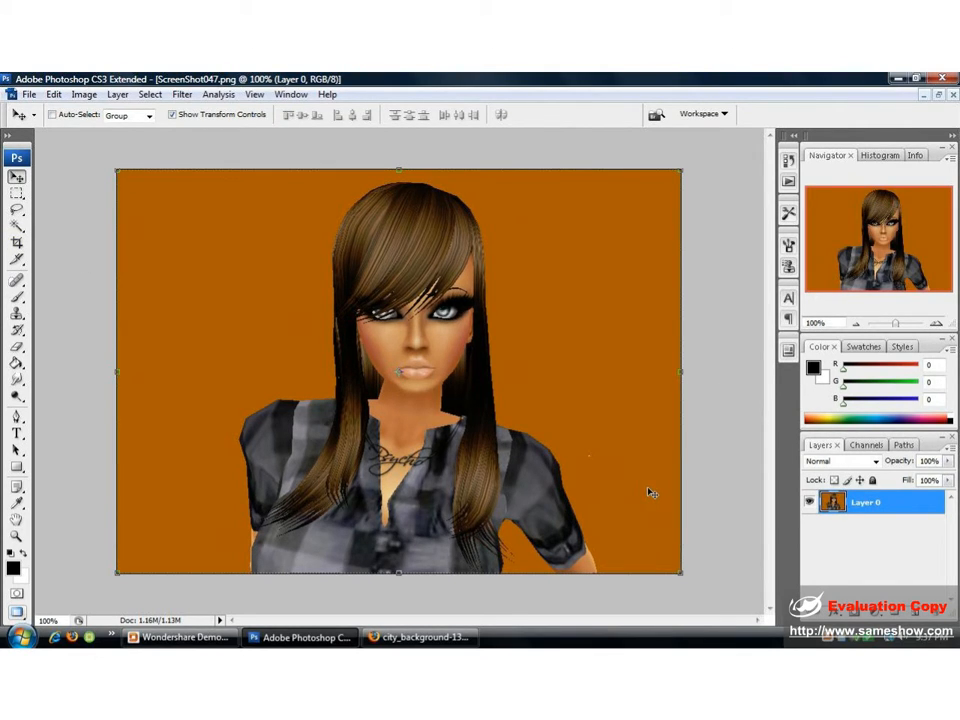
Step: Crop the image in four successive passes to a tight portrait of the avatar's head and upper chest
key(c)
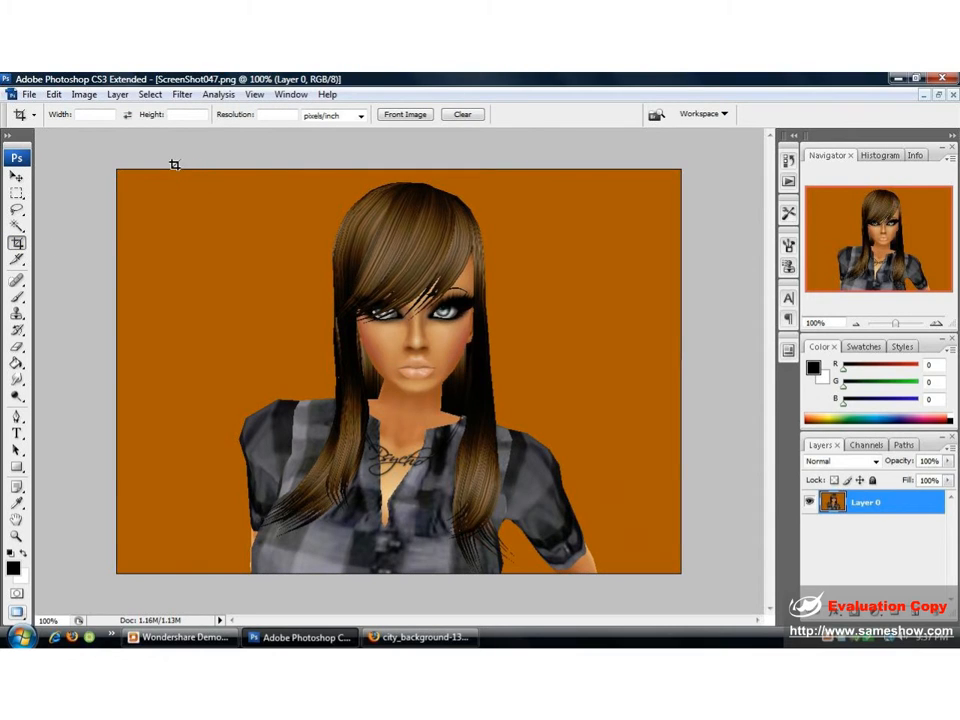
drag(178, 167, 616, 576)
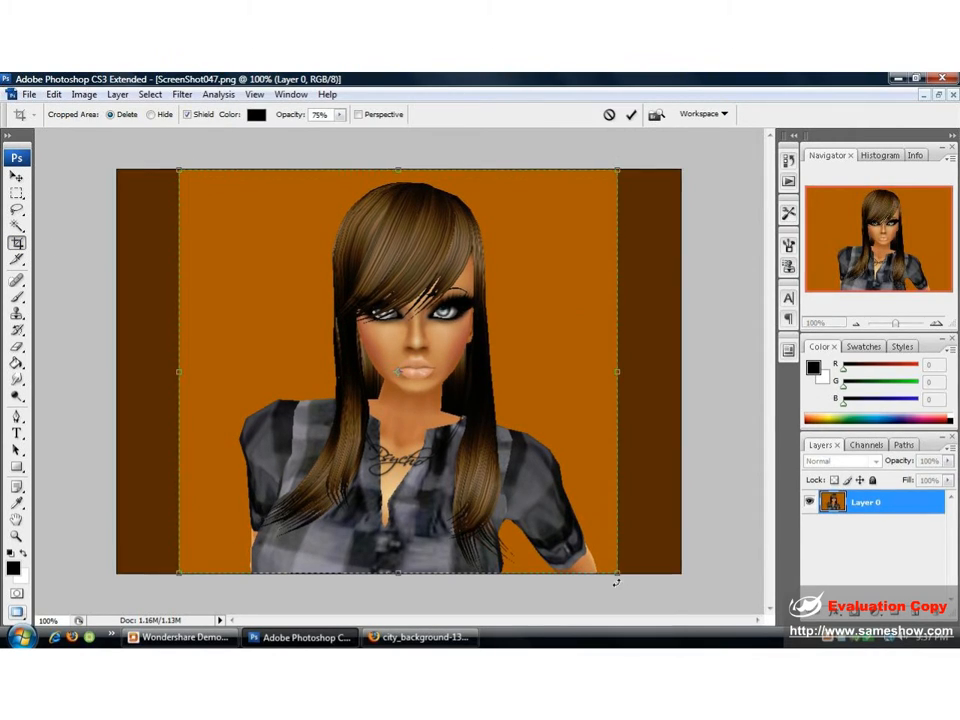
key(Return)
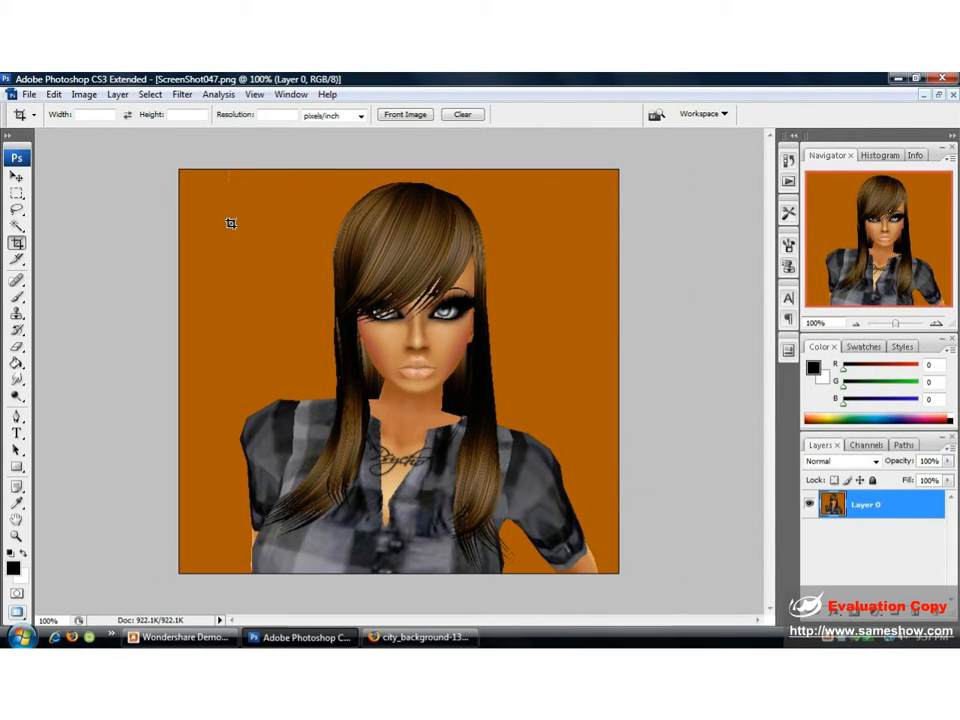
drag(228, 169, 707, 574)
key(Return)
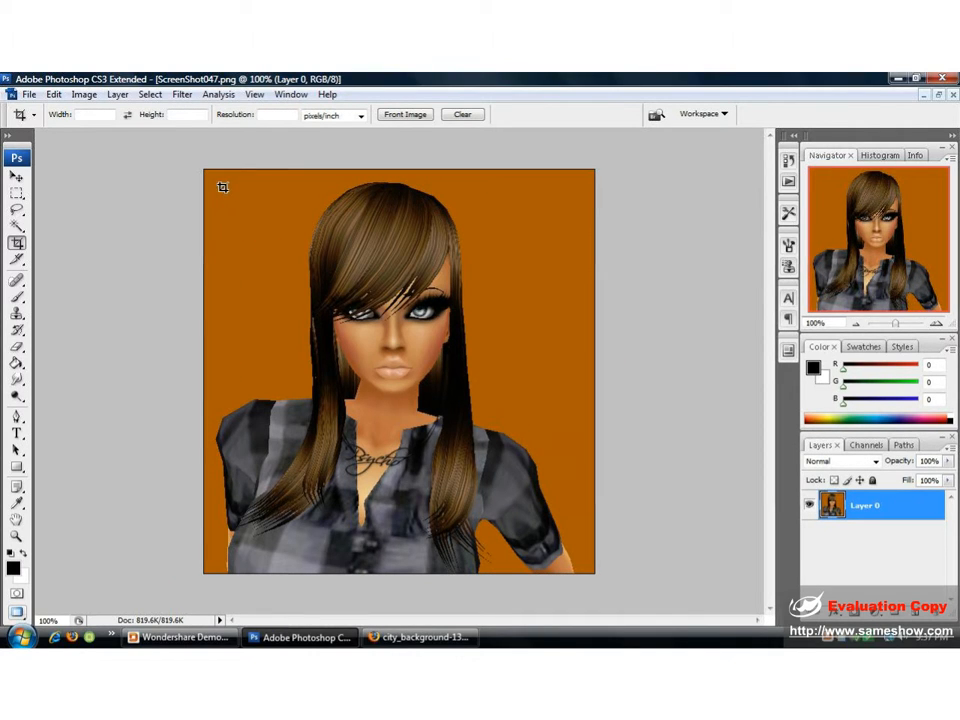
drag(236, 207, 529, 521)
key(Return)
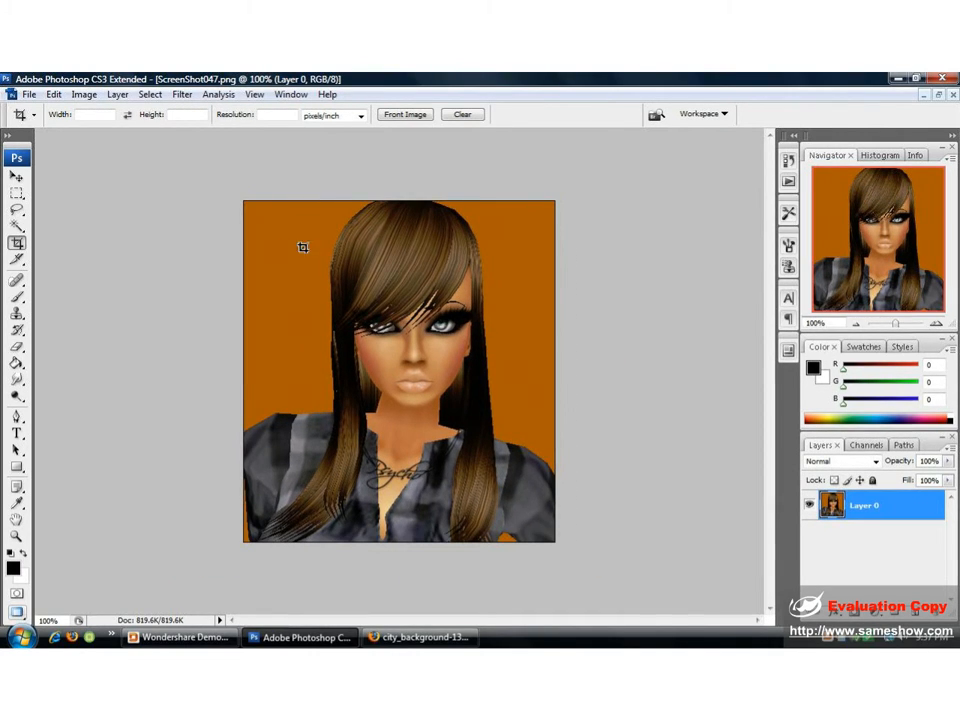
drag(321, 243, 525, 508)
key(Return)
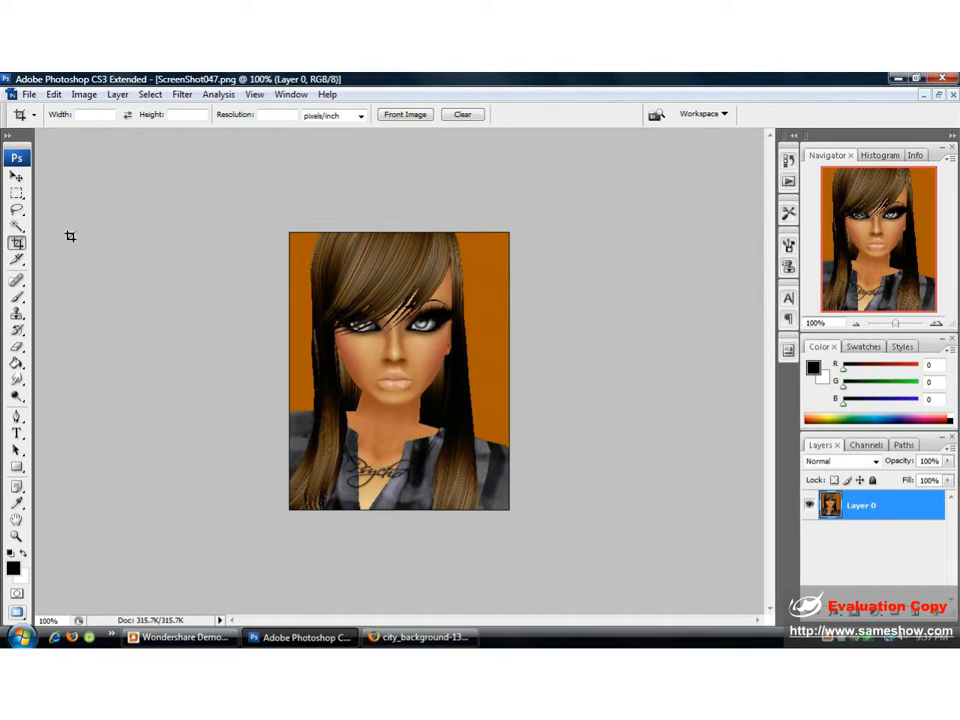
Step: Activate the Magic Wand tool from the Quick Selection tool group
click(16, 226)
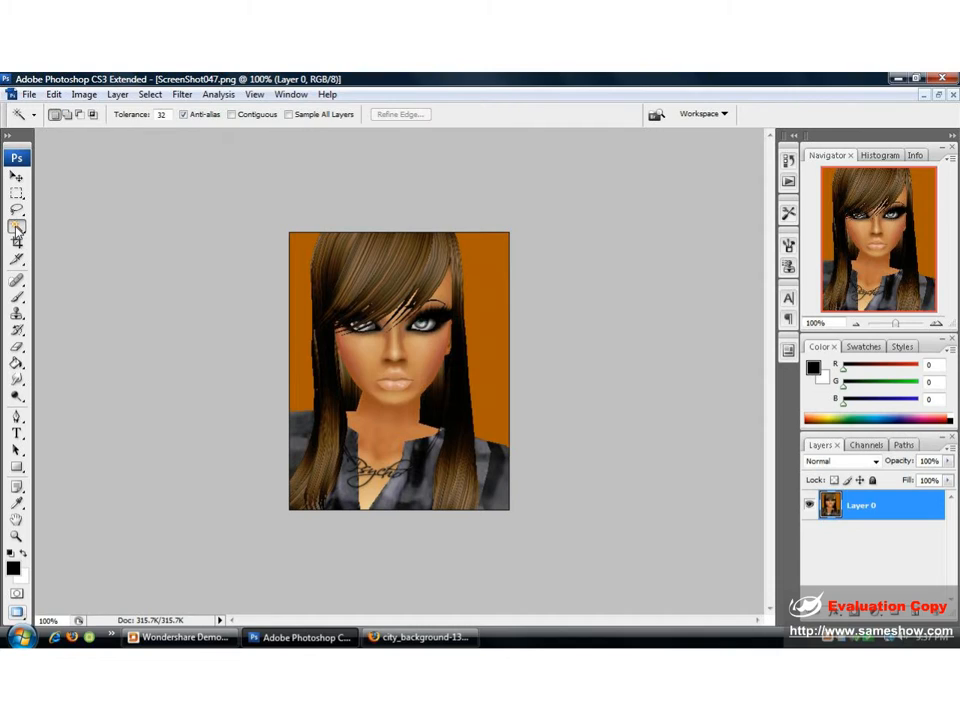
right_click(17, 228)
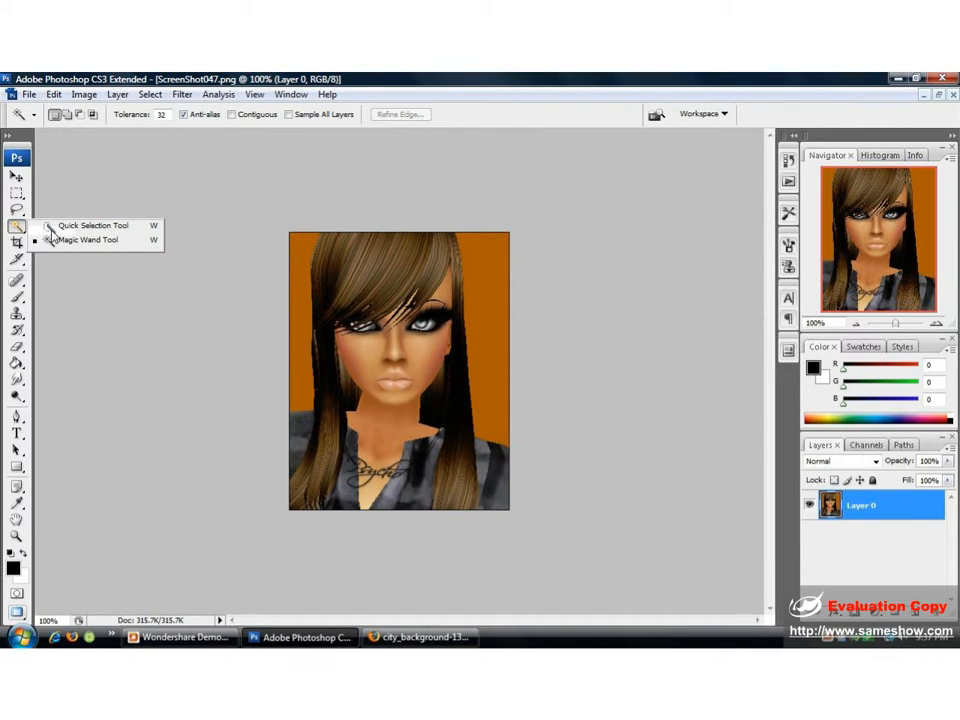
click(85, 225)
right_click(17, 228)
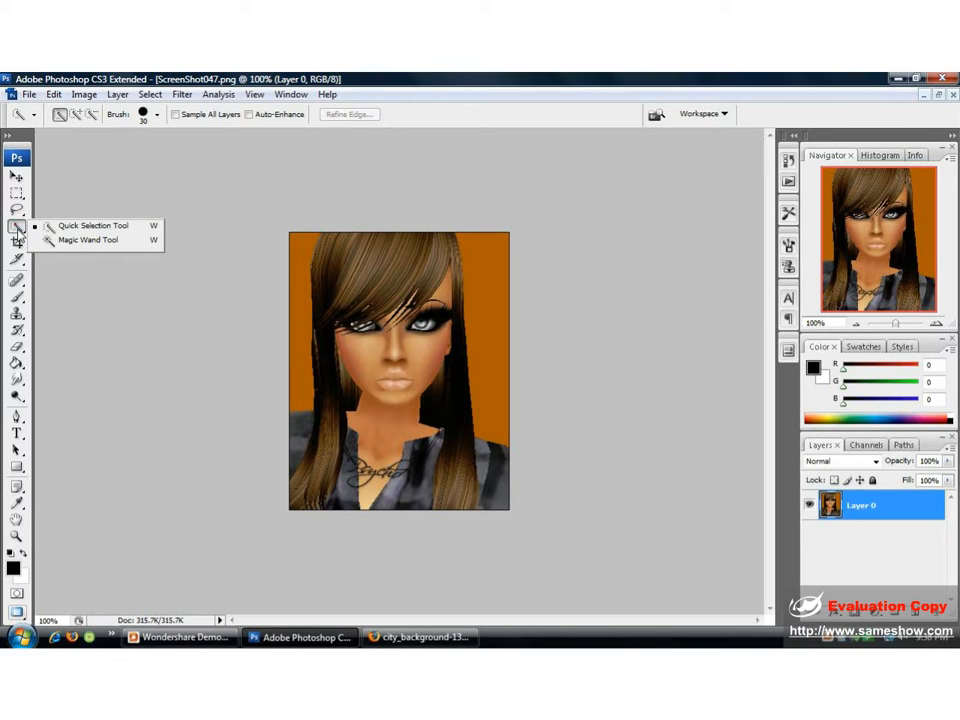
click(80, 241)
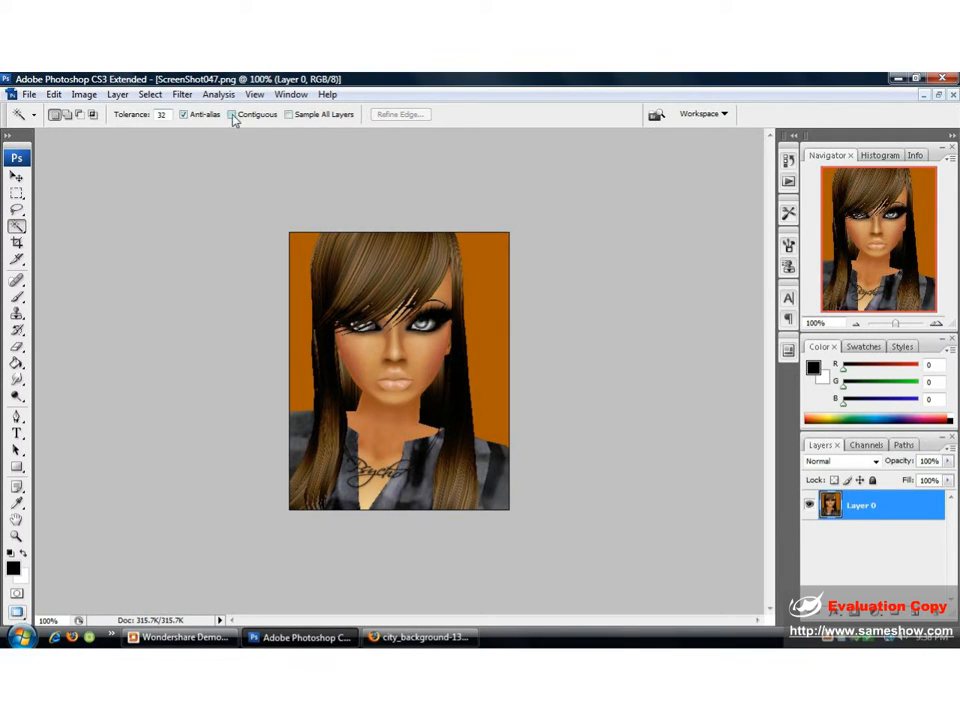
Step: Try to select the orange background with the Magic Wand at a tolerance of 99
click(162, 115)
click(132, 115)
key(Return)
click(294, 274)
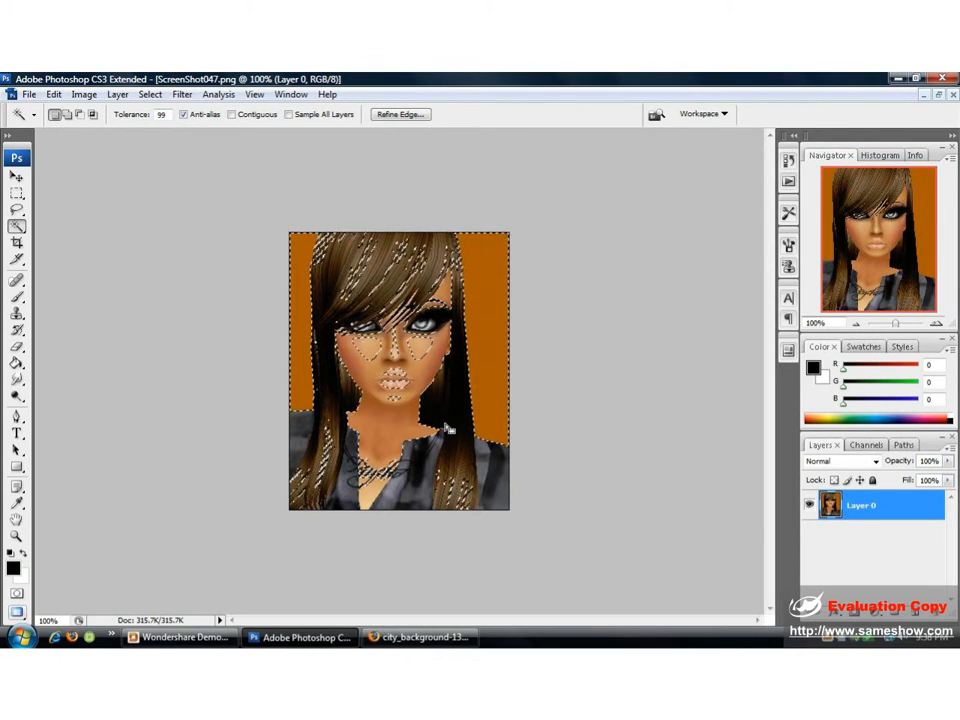
Step: Select the orange background with a Magic Wand tolerance of 35, delete it and clear the selection
click(132, 115)
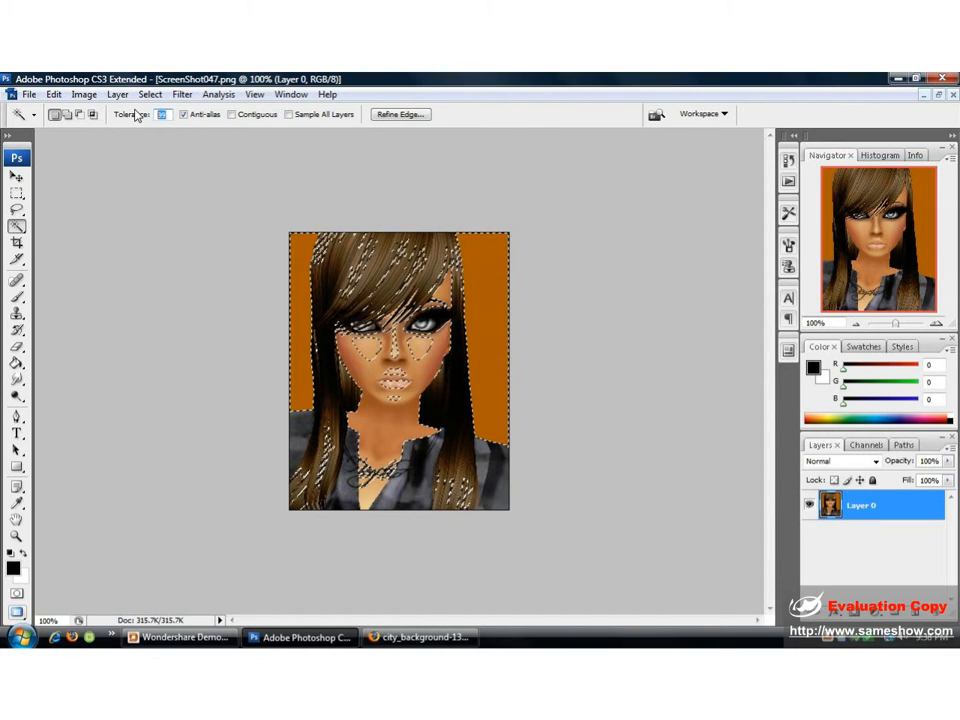
text(1)
text(5)
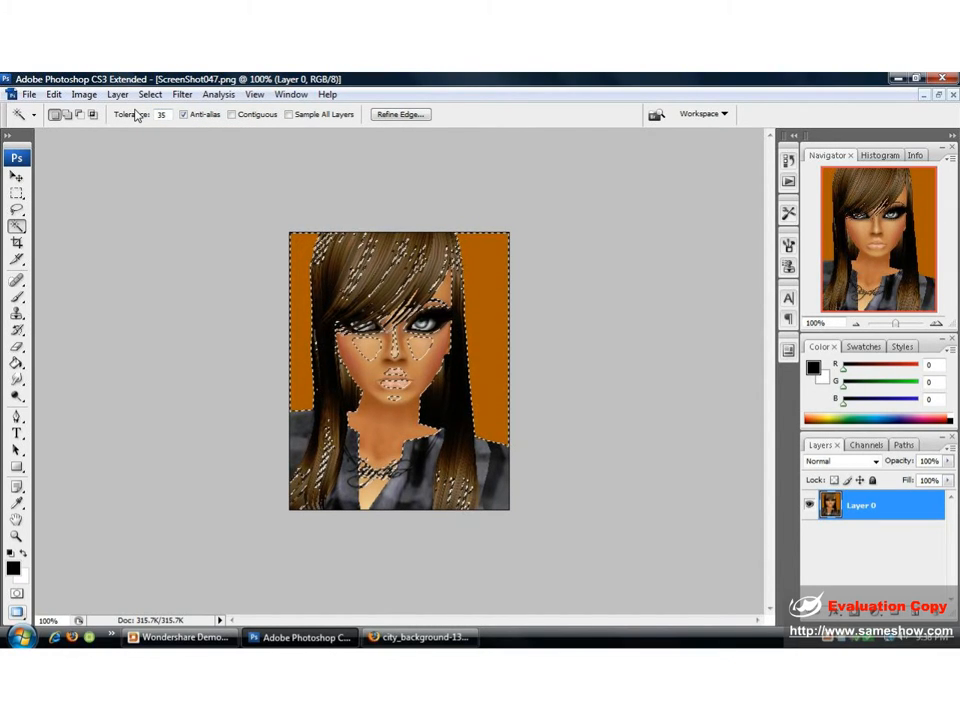
key(ctrl+d)
click(301, 284)
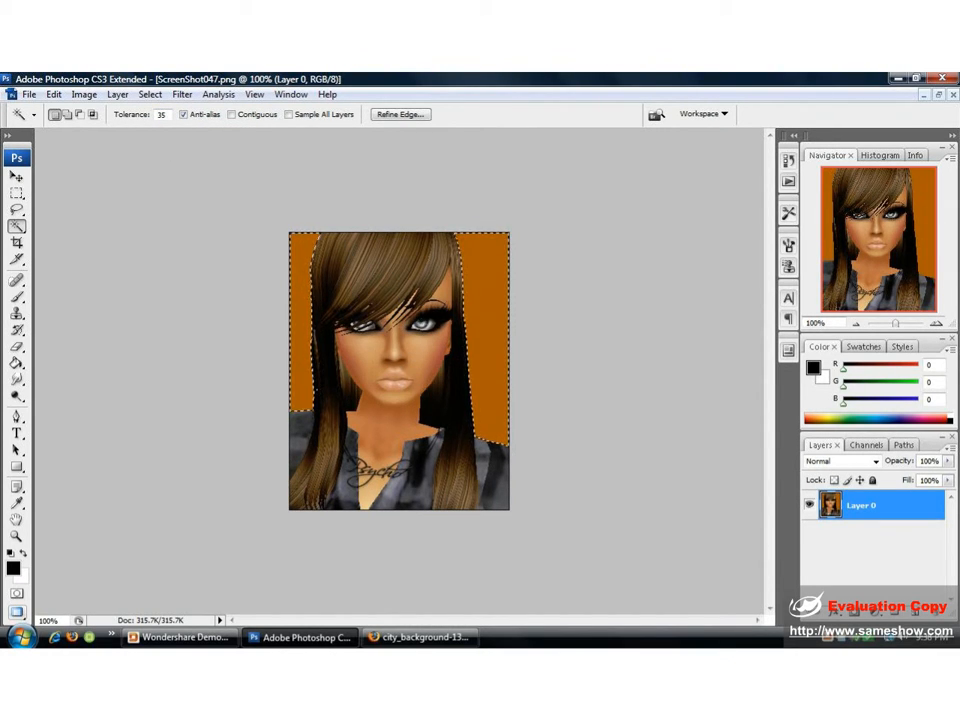
key(Delete)
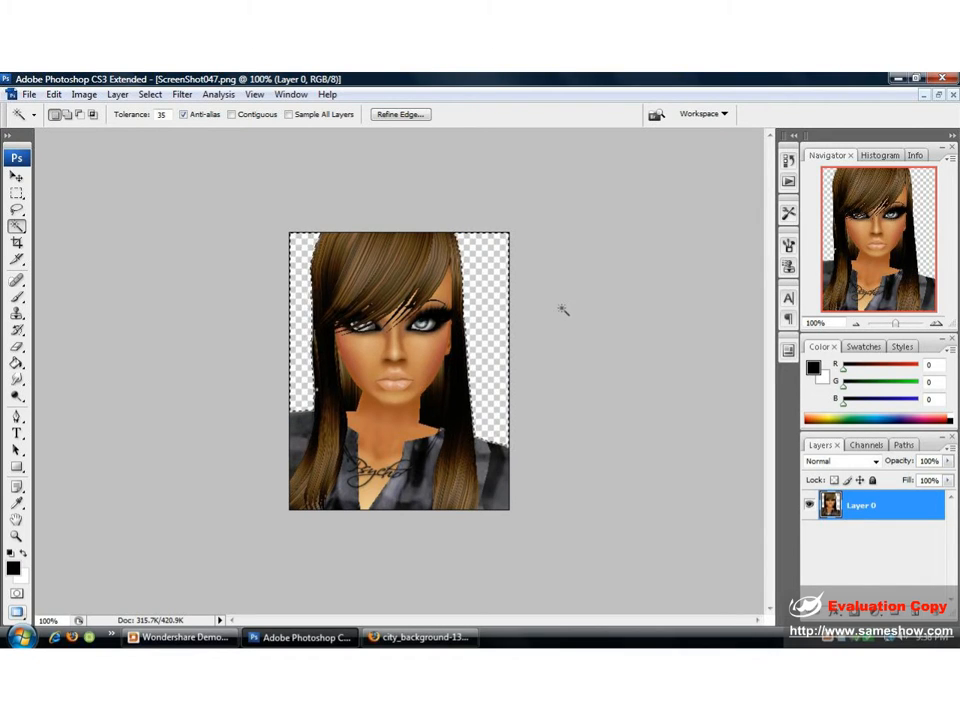
key(ctrl+d)
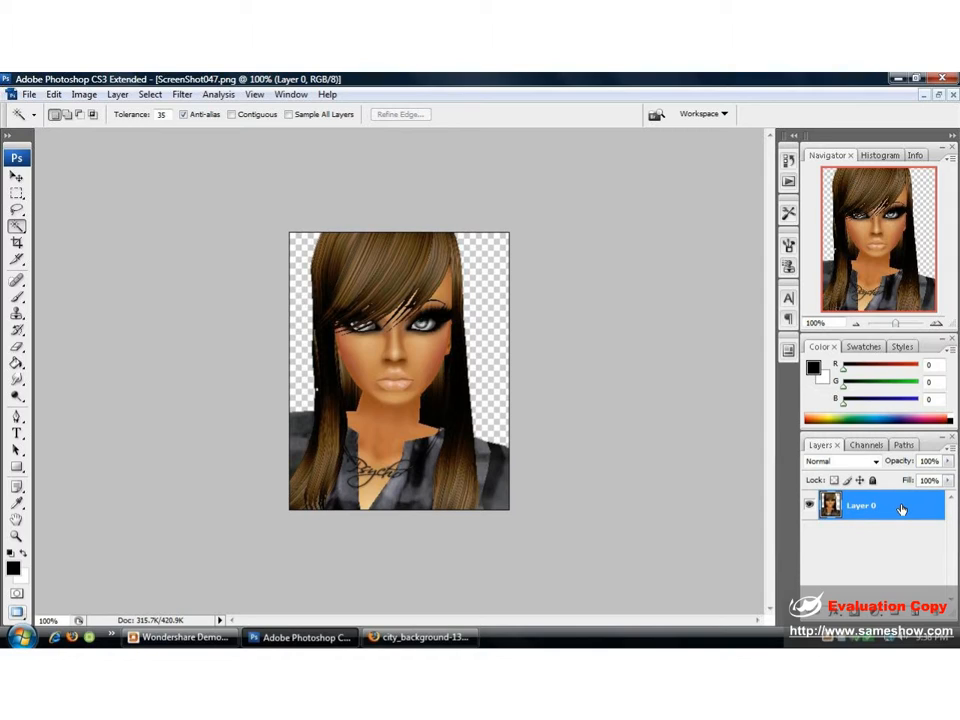
Step: Duplicate Layer 0 twice and delete both copies
key(ctrl+j)
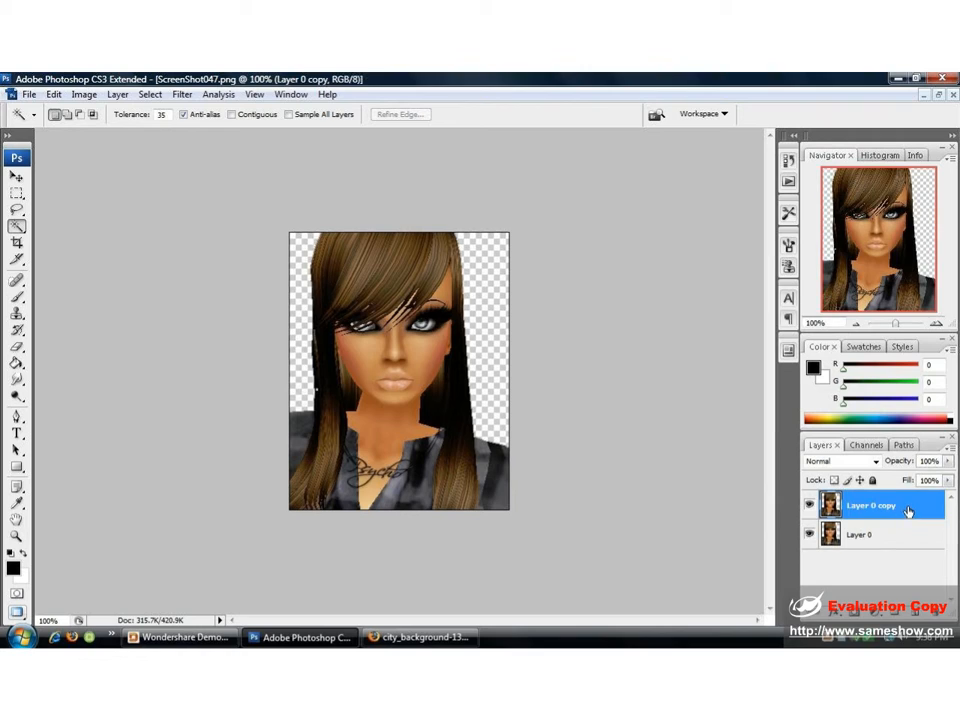
drag(897, 540, 918, 608)
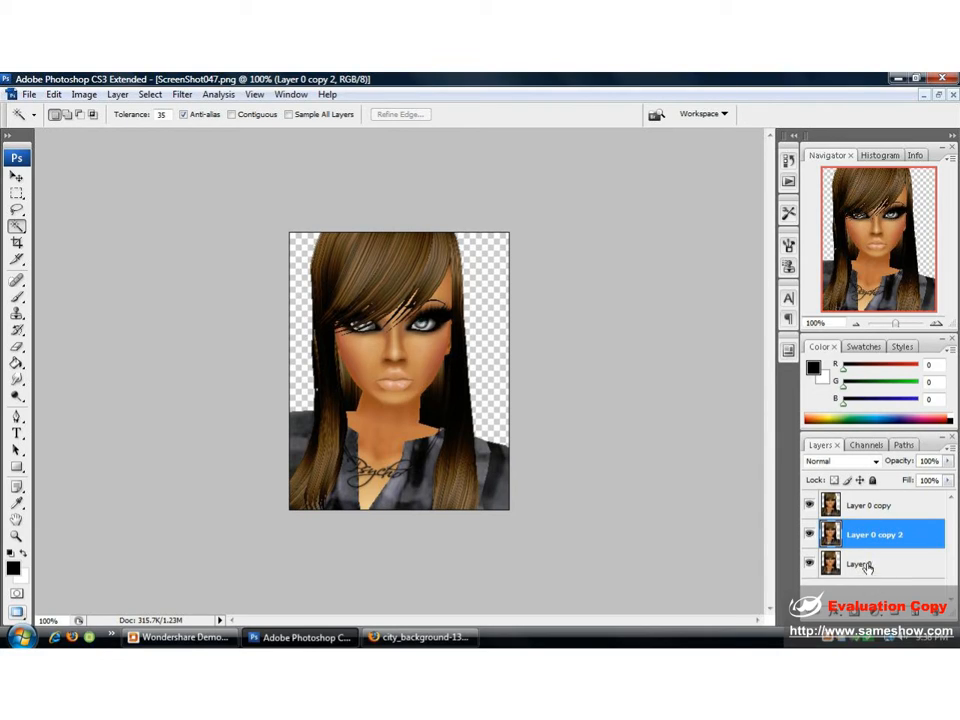
drag(914, 536, 938, 607)
drag(916, 505, 935, 608)
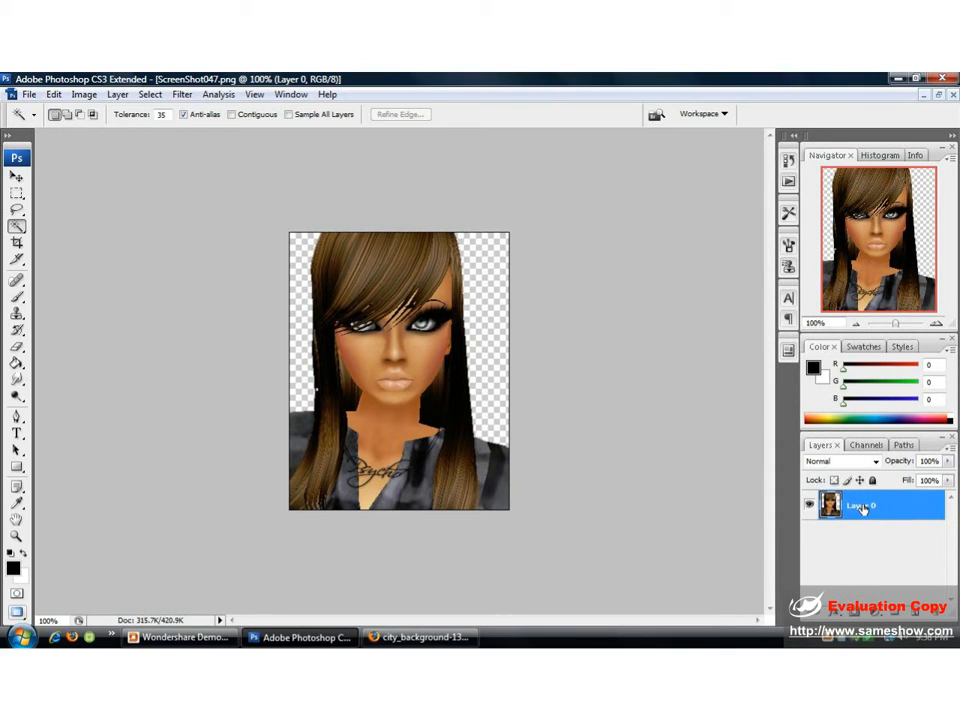
Step: Rename Layer 0 to PERSON and duplicate it
double_click(860, 507)
text(PERSON)
key(Return)
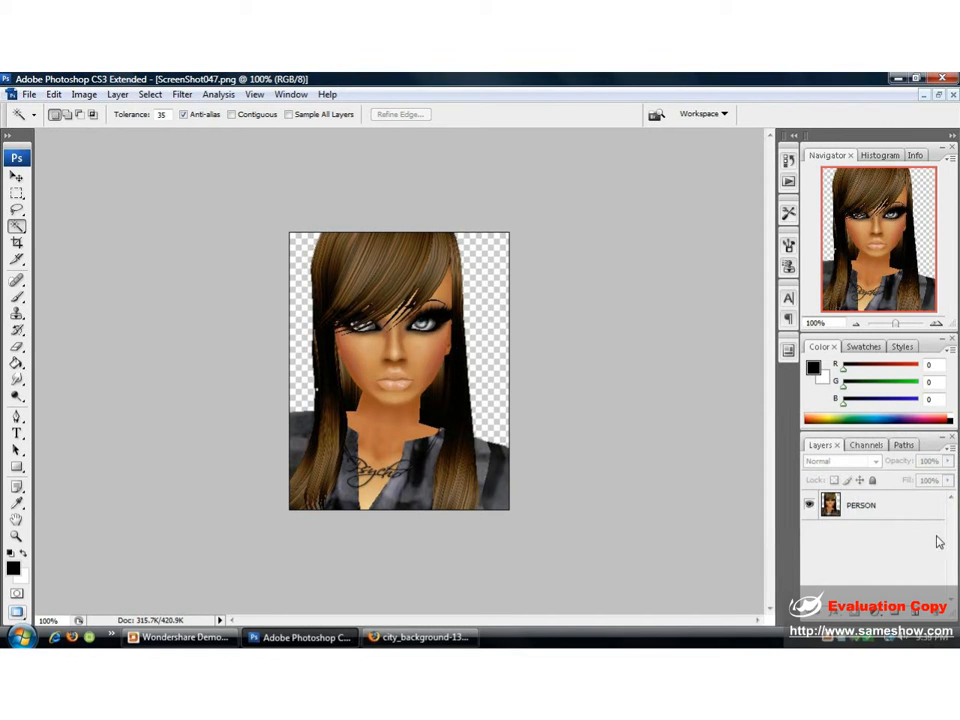
drag(915, 506, 915, 610)
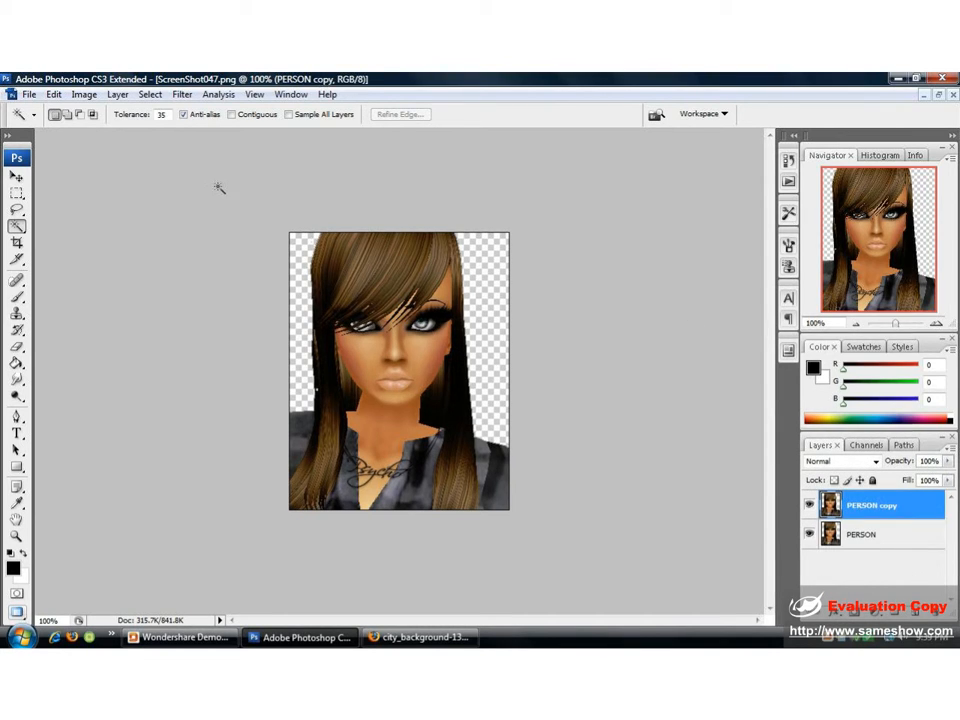
Step: Preview blend modes such as Soft Light, Linear Dodge (Add), Hard Light and Pin Light on the PERSON copy layer
double_click(916, 505)
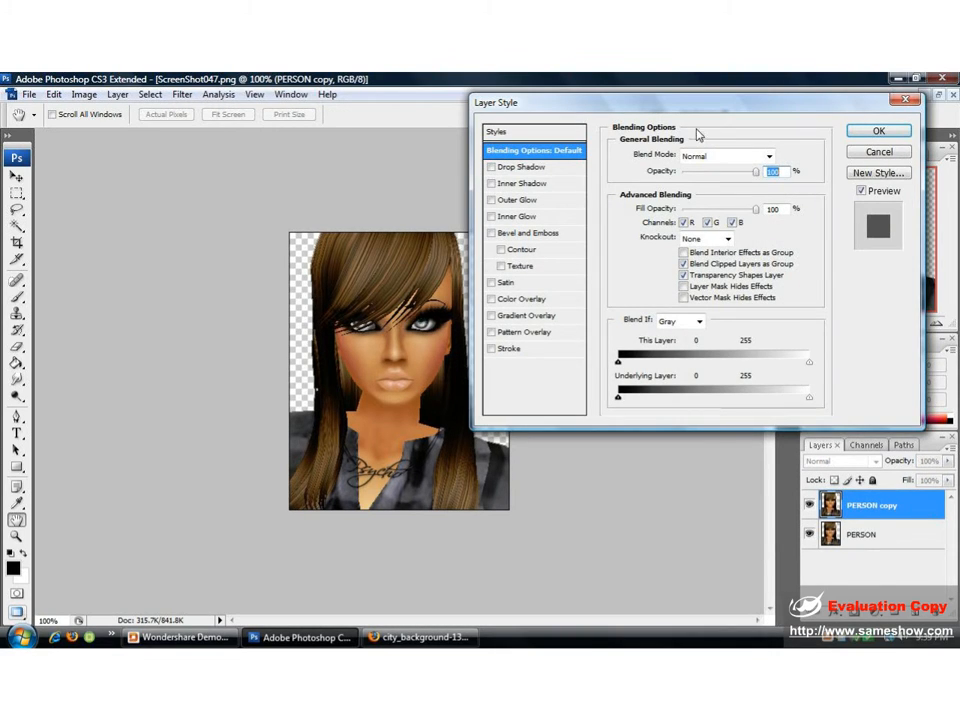
click(765, 157)
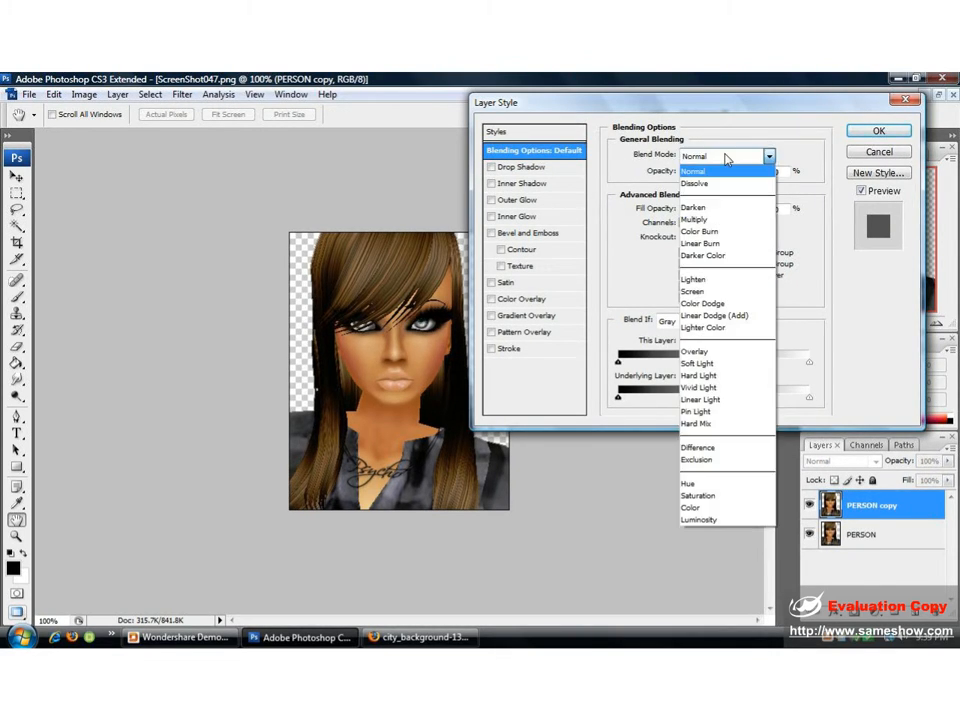
click(710, 366)
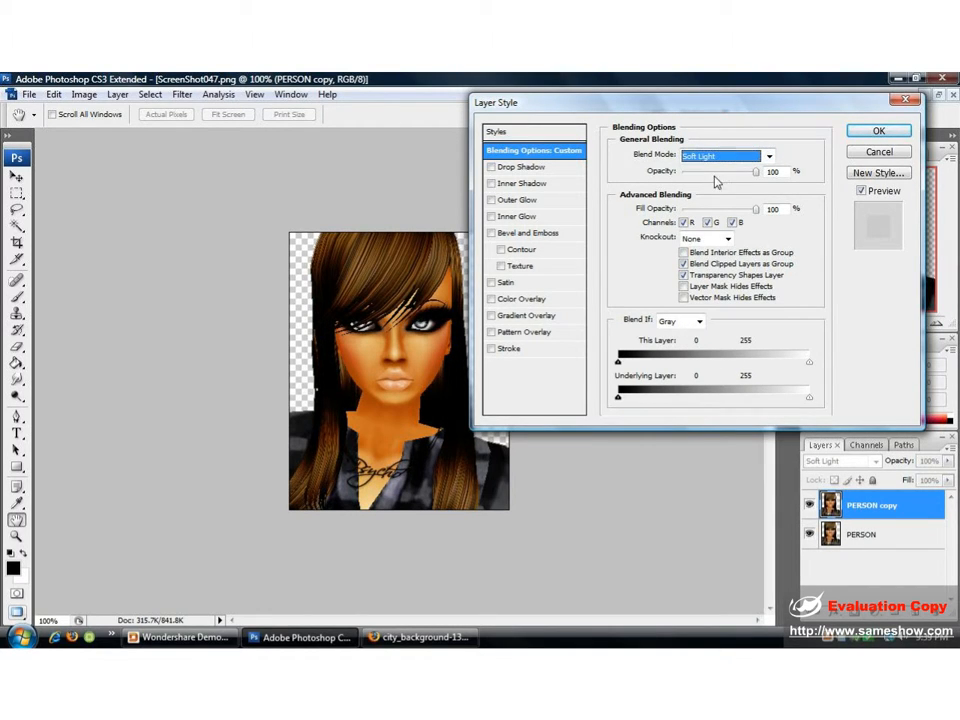
key(Up)
key(Up)
key(Up)
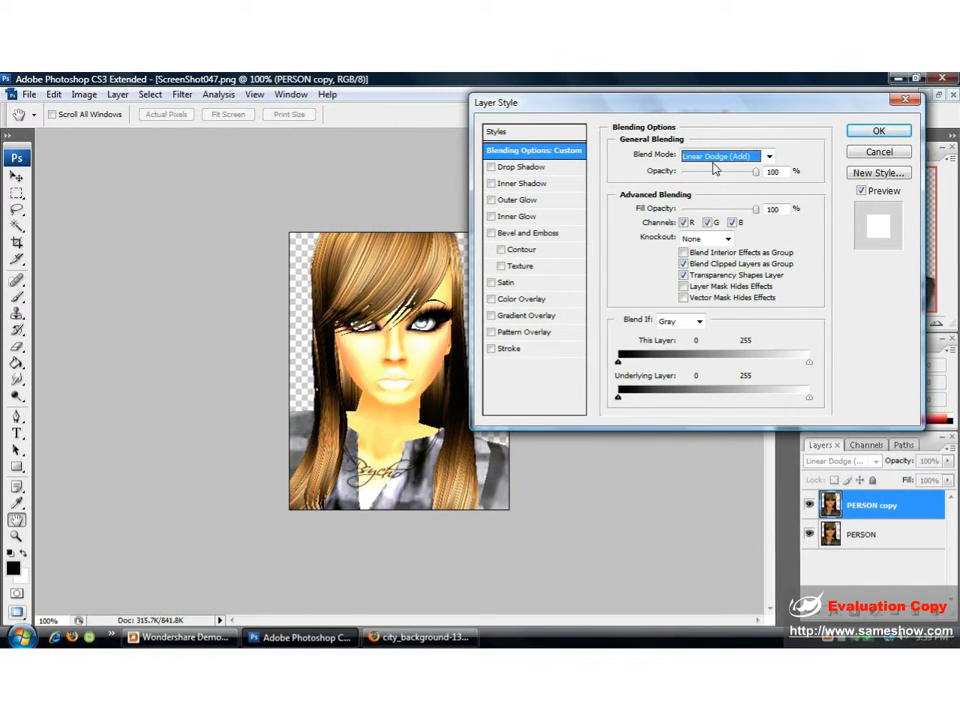
key(Down)
key(Down)
key(Down)
key(Down)
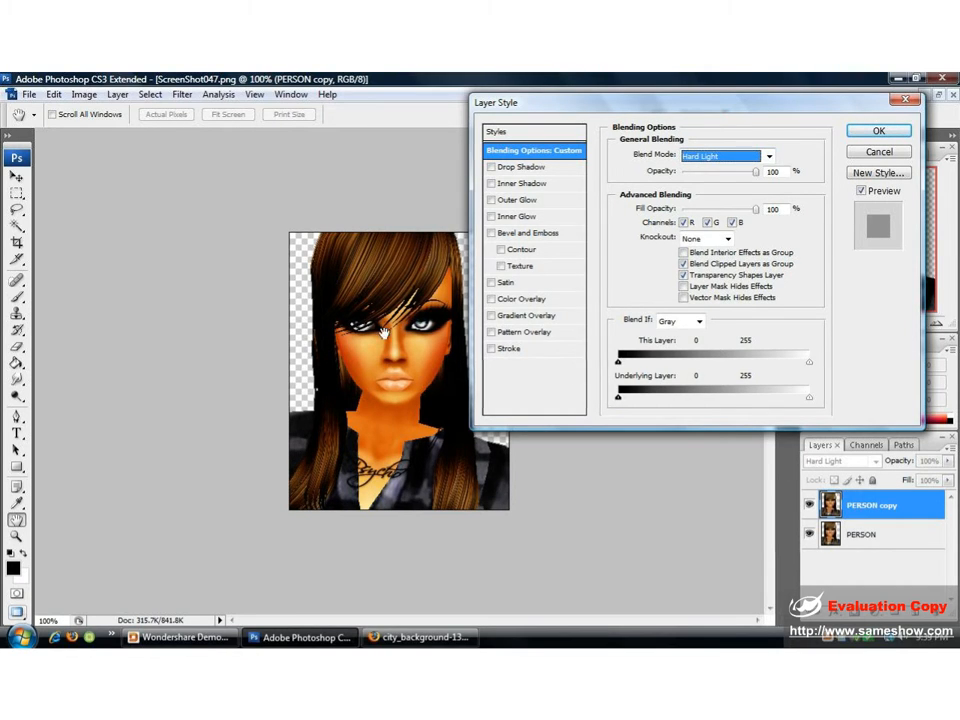
key(Down)
key(Down)
key(Down)
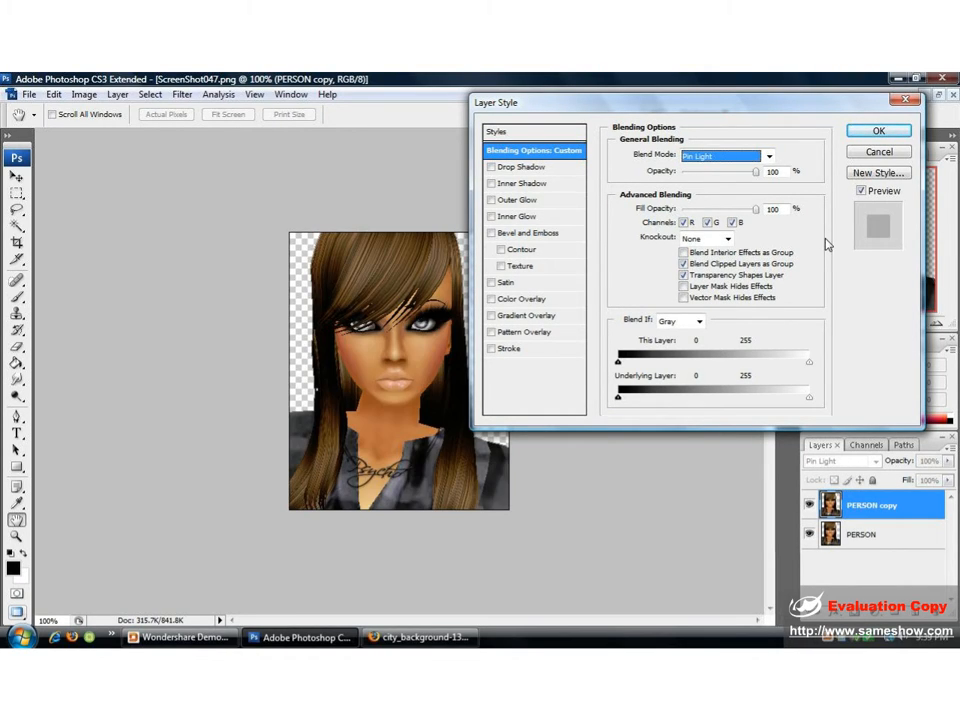
Step: Set the PERSON copy layer's blend mode to Overlay and apply the layer style
key(Up)
key(Up)
key(Up)
key(Up)
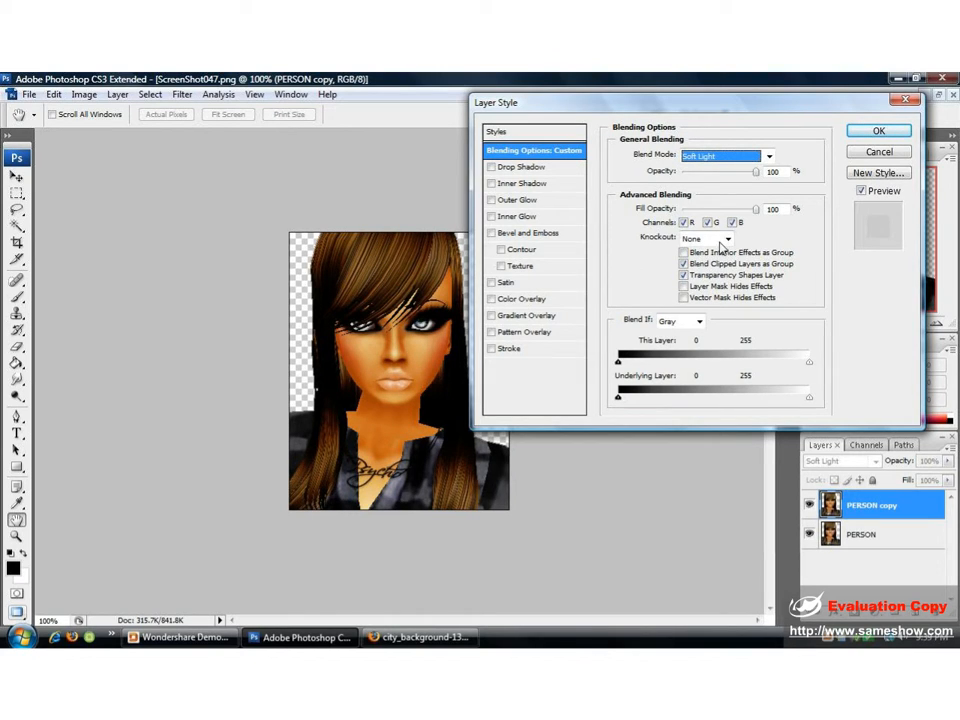
key(Up)
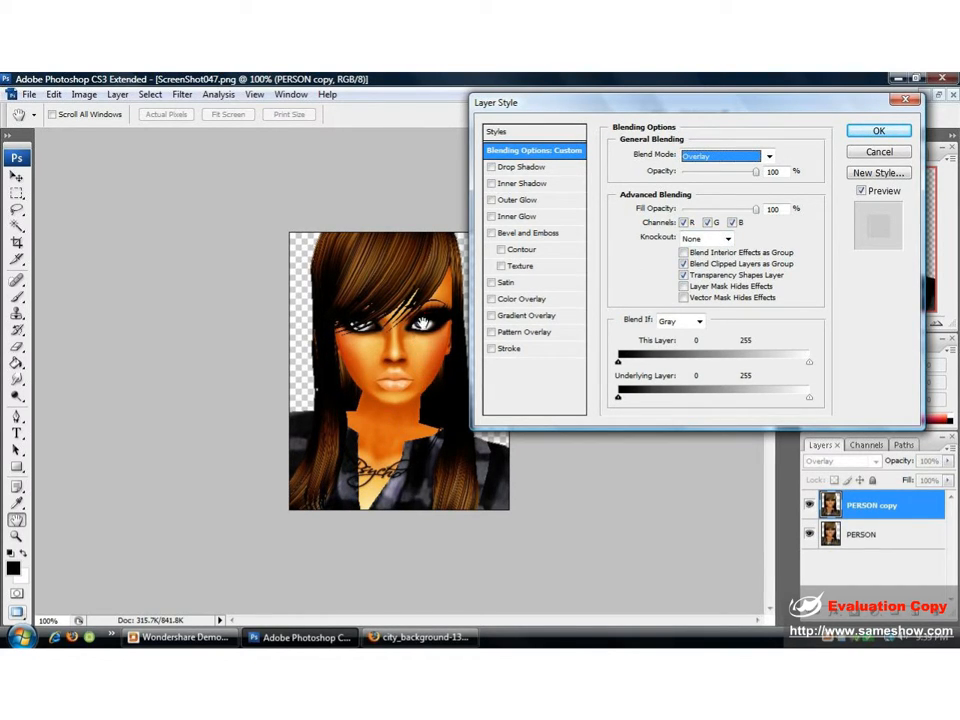
click(878, 131)
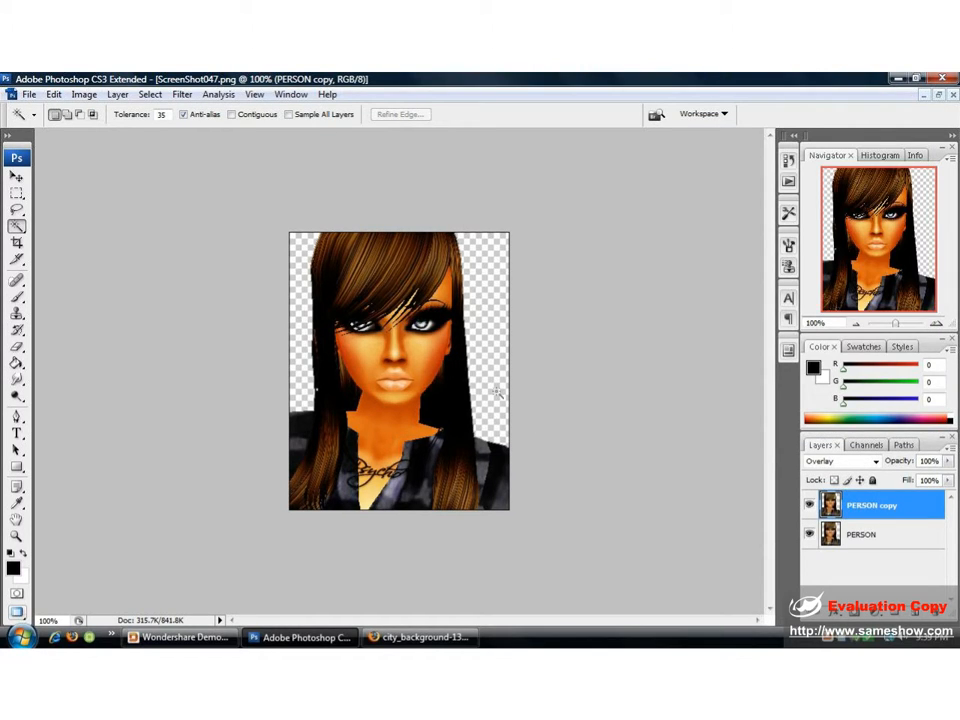
Step: Apply a Gaussian Blur with a 2.6-pixel radius to the PERSON copy layer
click(182, 94)
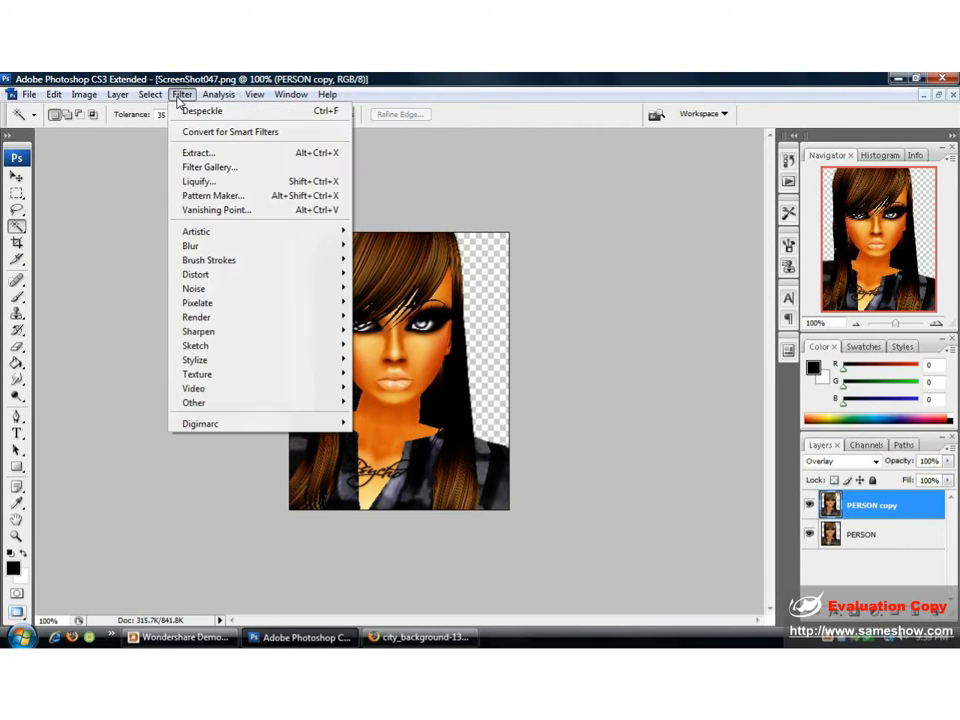
mouse_move(212, 252)
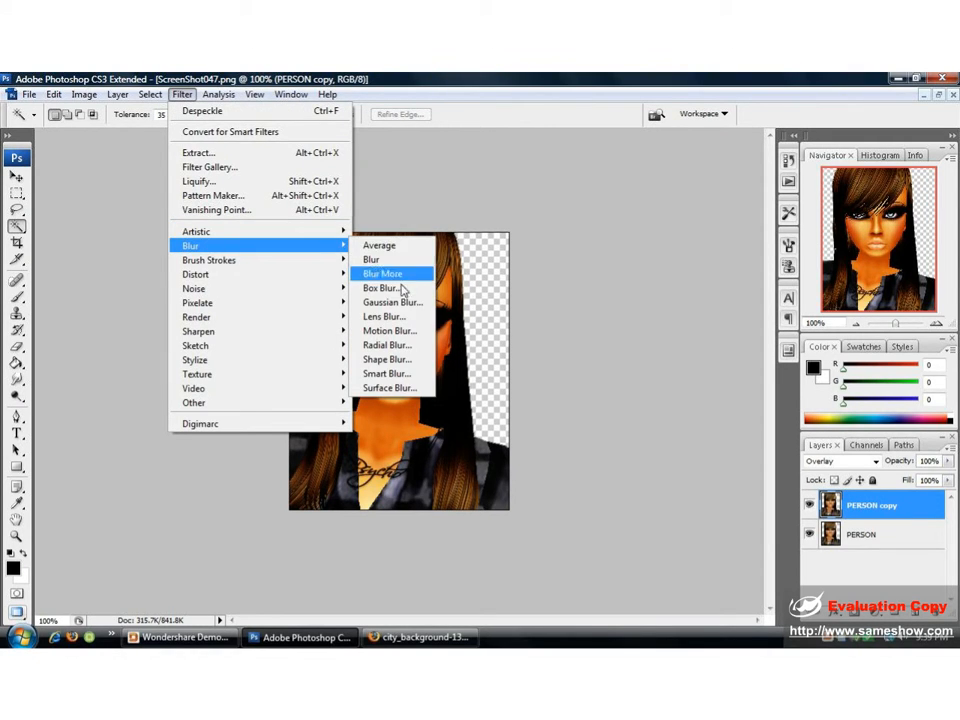
click(380, 302)
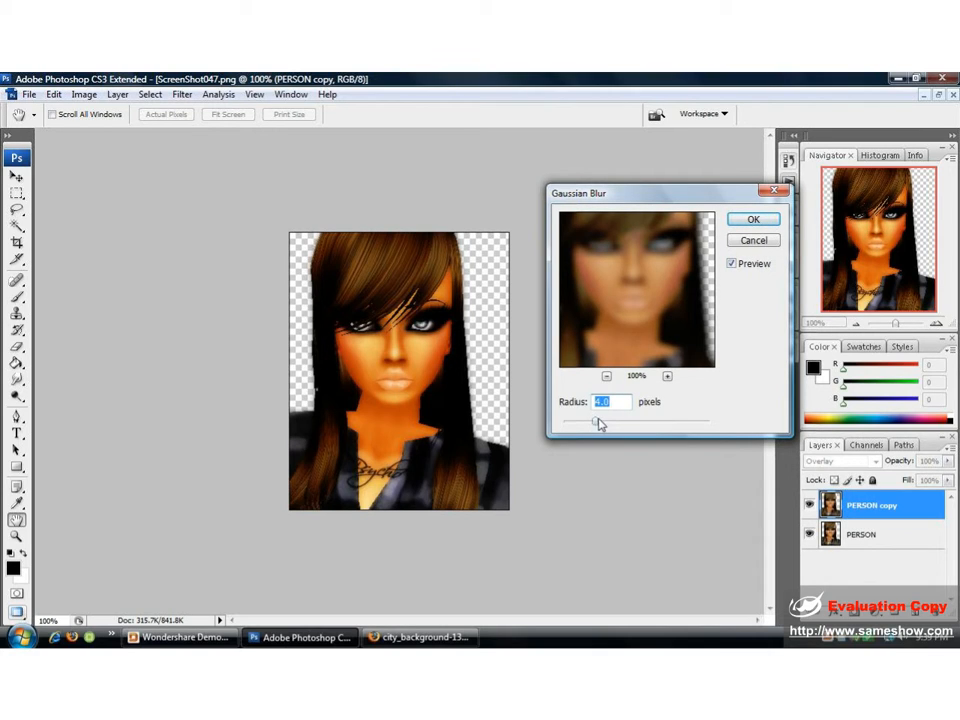
mouse_move(597, 423)
mouse_down()
mouse_move(573, 428)
mouse_move(643, 422)
mouse_move(585, 422)
mouse_up()
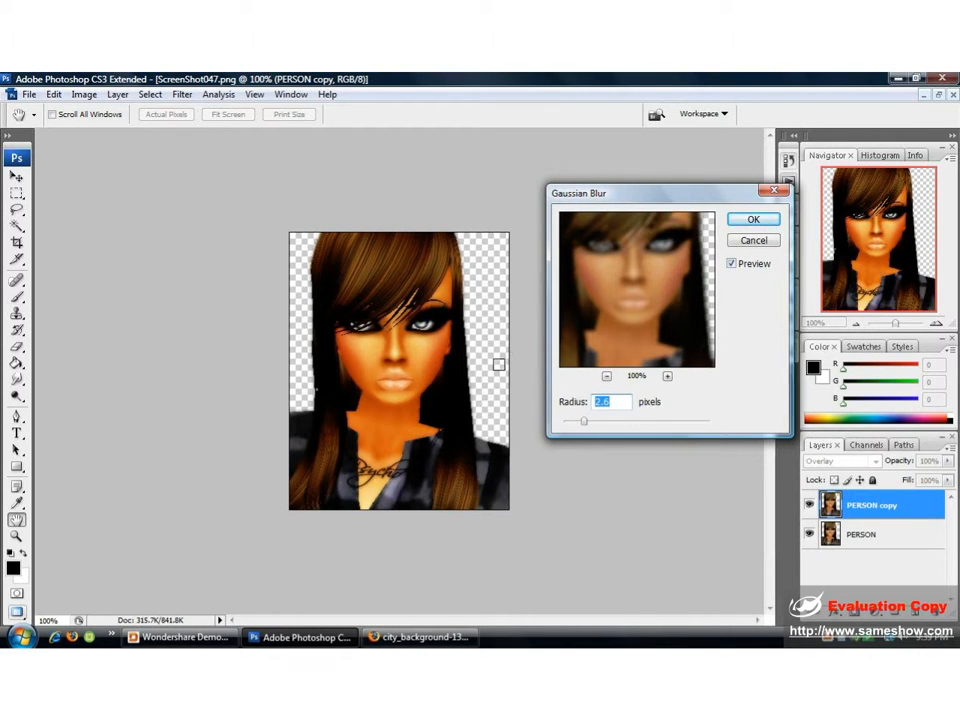
click(753, 219)
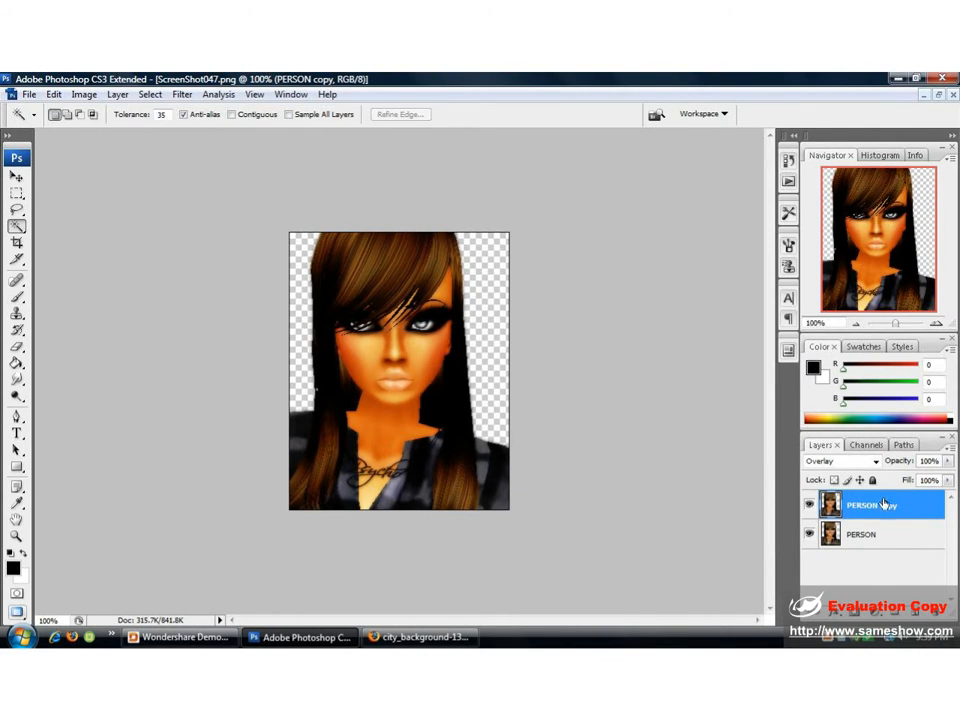
Step: Lower the PERSON copy layer's opacity to 64% and duplicate the original PERSON layer
click(948, 464)
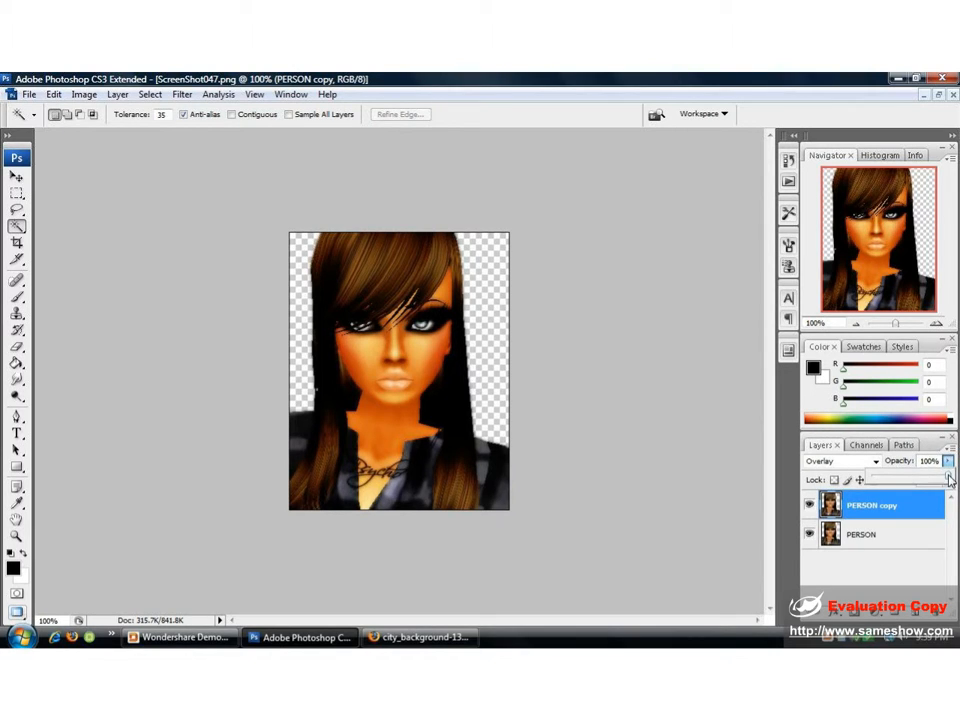
drag(948, 476, 917, 482)
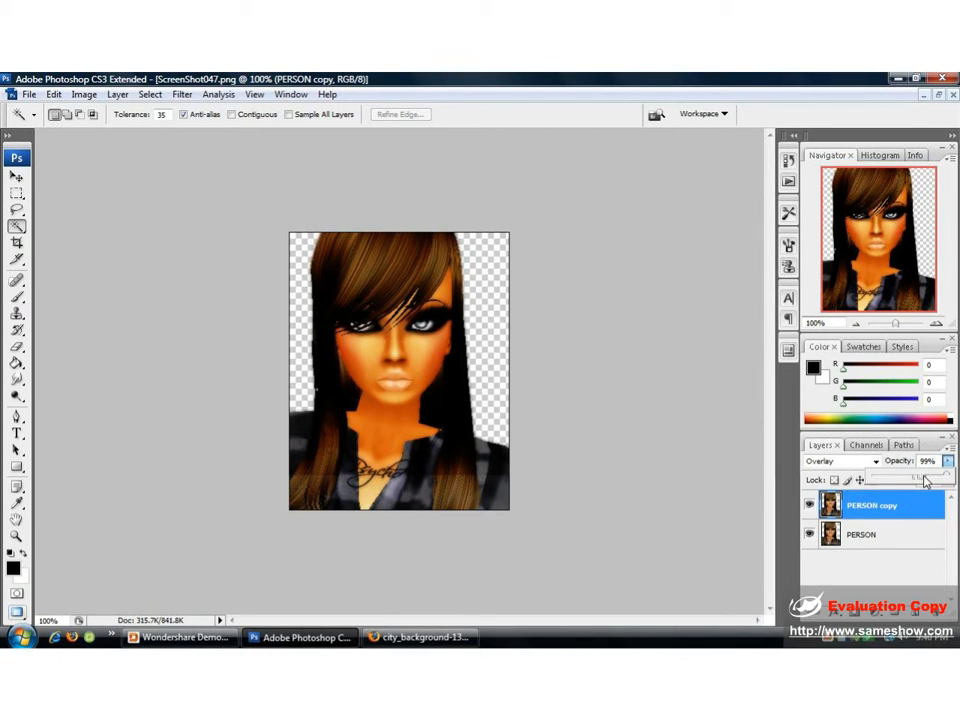
mouse_move(918, 482)
mouse_down()
mouse_move(934, 482)
mouse_move(921, 481)
mouse_up()
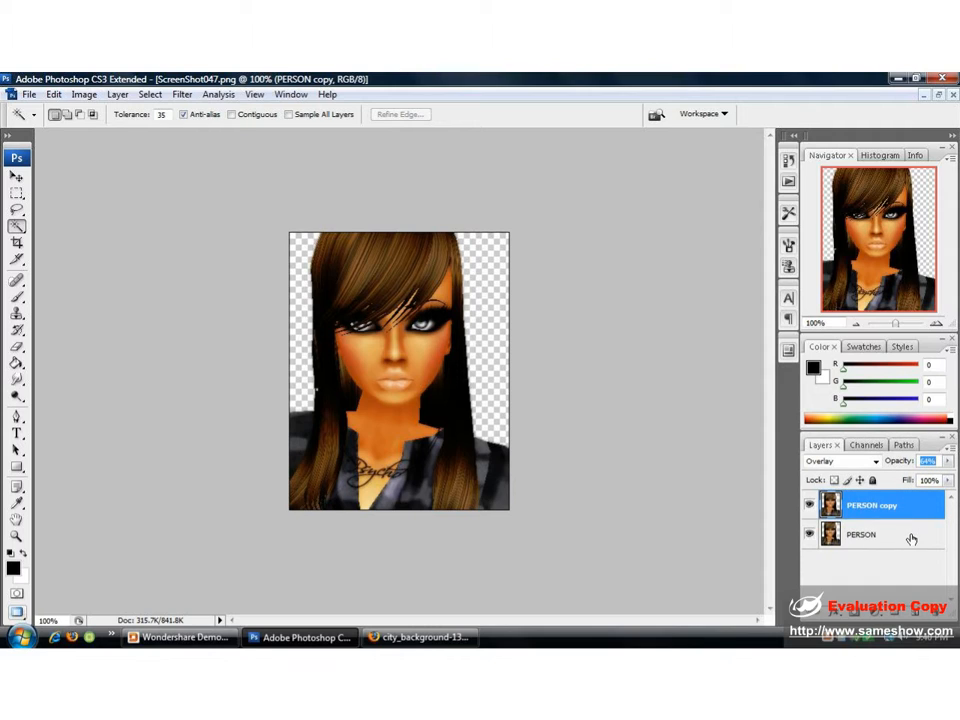
drag(911, 539, 913, 604)
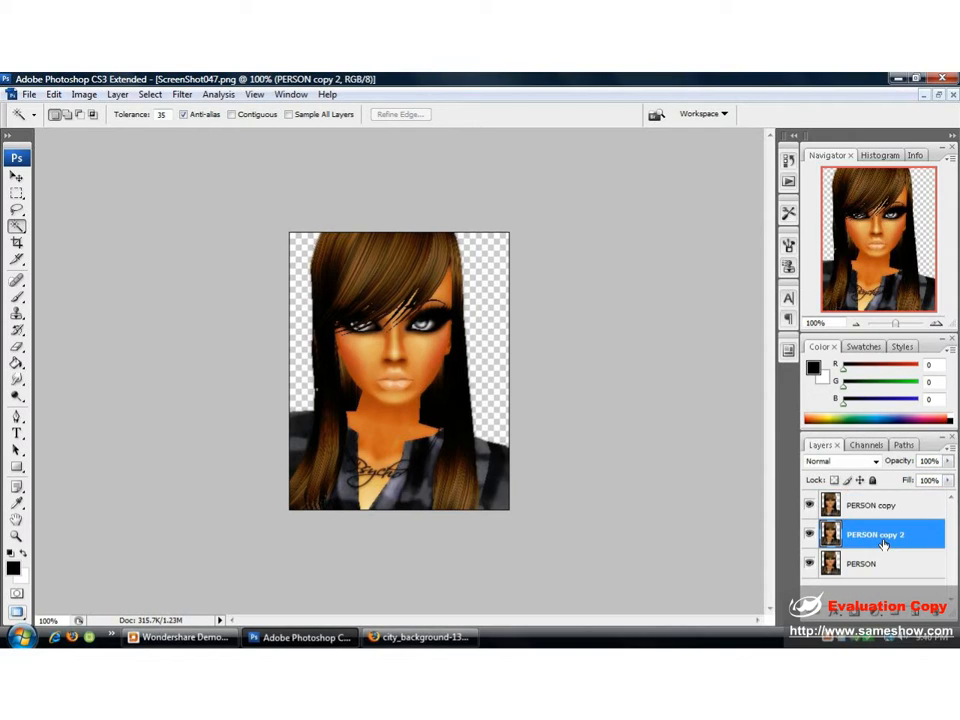
click(916, 507)
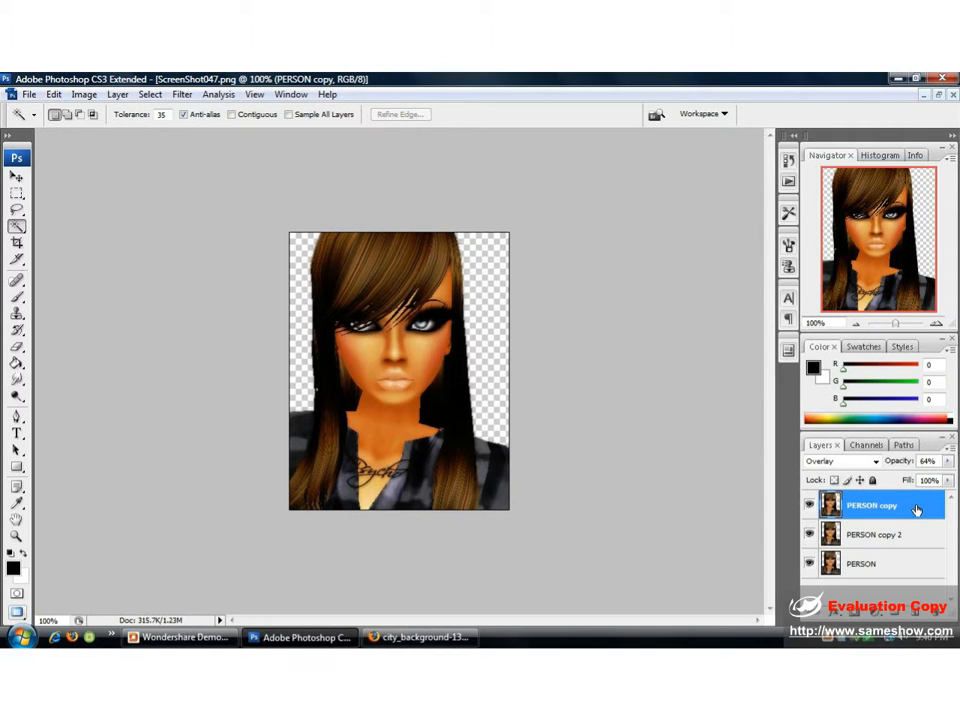
double_click(919, 507)
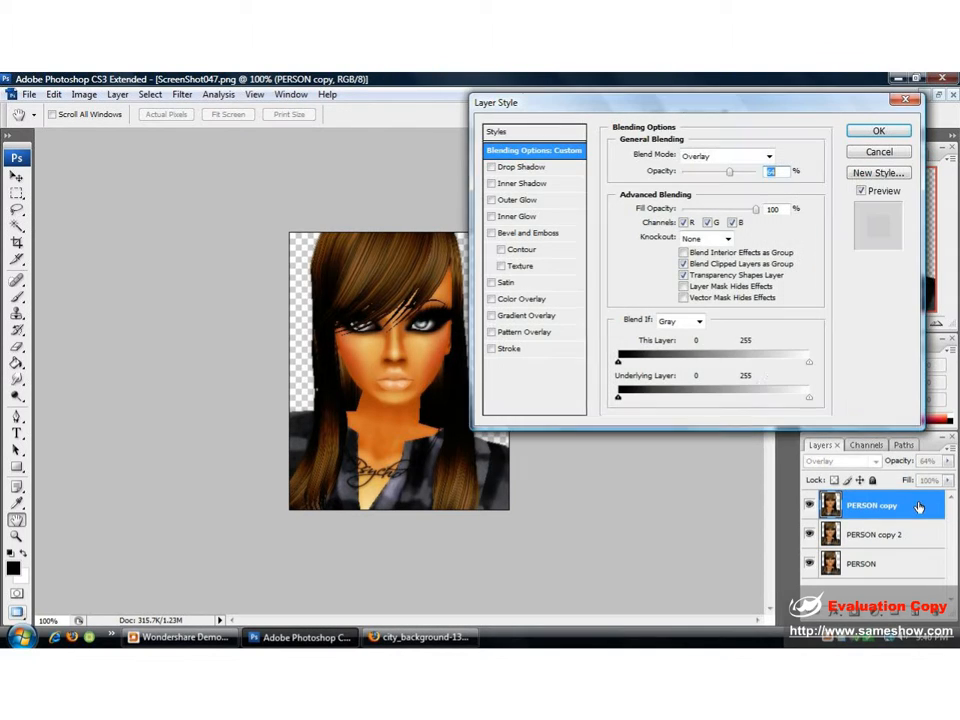
click(733, 157)
click(733, 157)
click(854, 153)
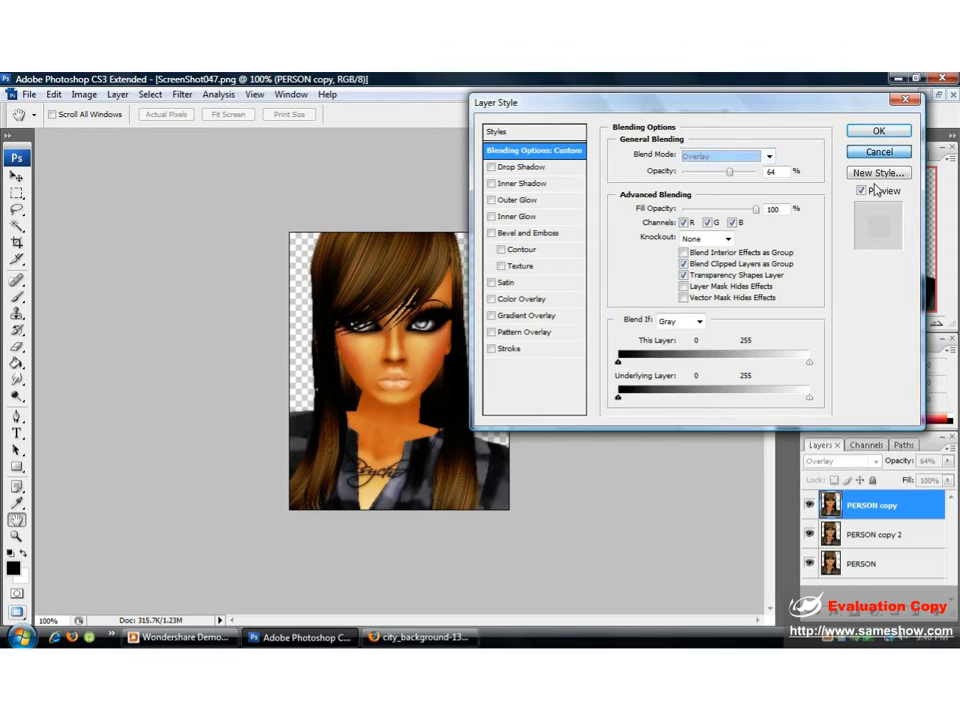
Step: Rename the PERSON copy layer as PERSON OVERLAY
double_click(874, 507)
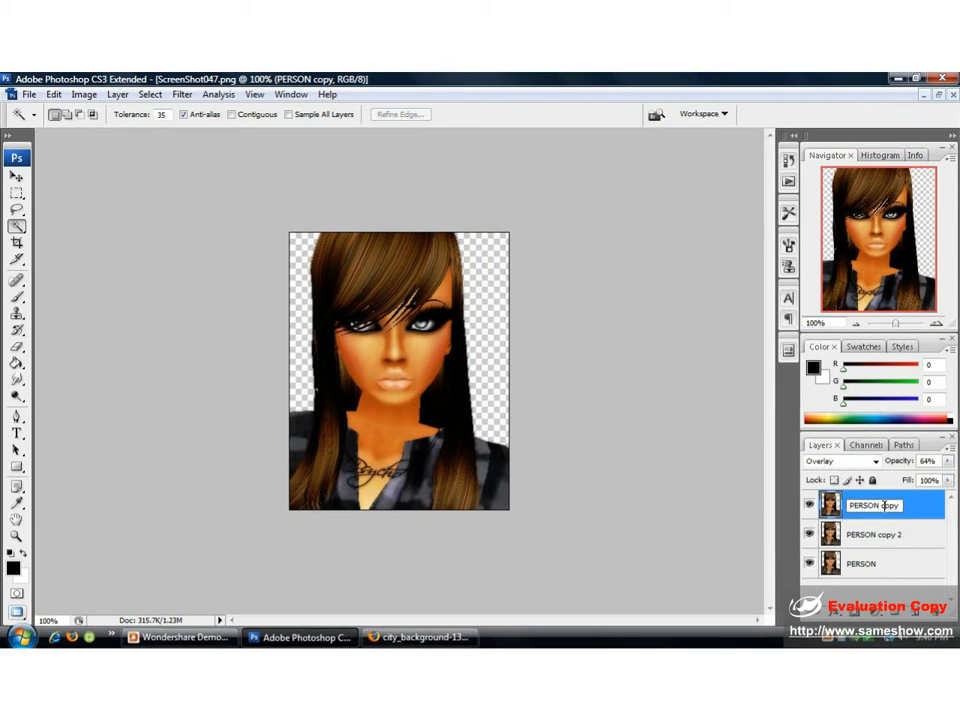
key(End)
key(BackSpace)
key(BackSpace)
key(BackSpace)
key(BackSpace)
key(BackSpace)
text(OVER)
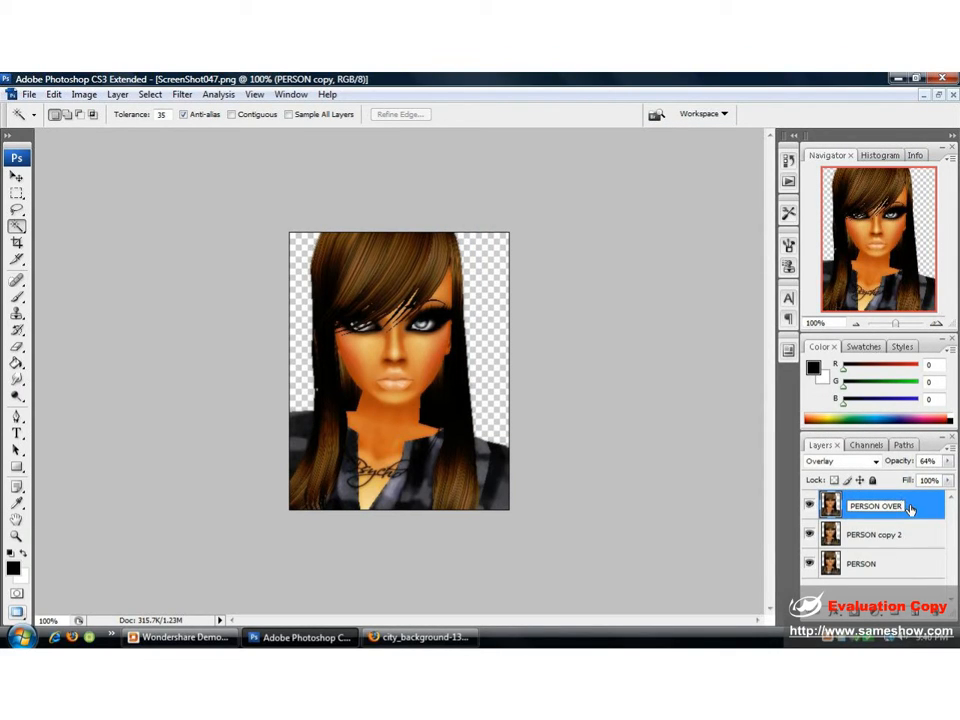
key(Return)
Step: Rename the PERSON copy 2 layer as PERSON 2
double_click(880, 535)
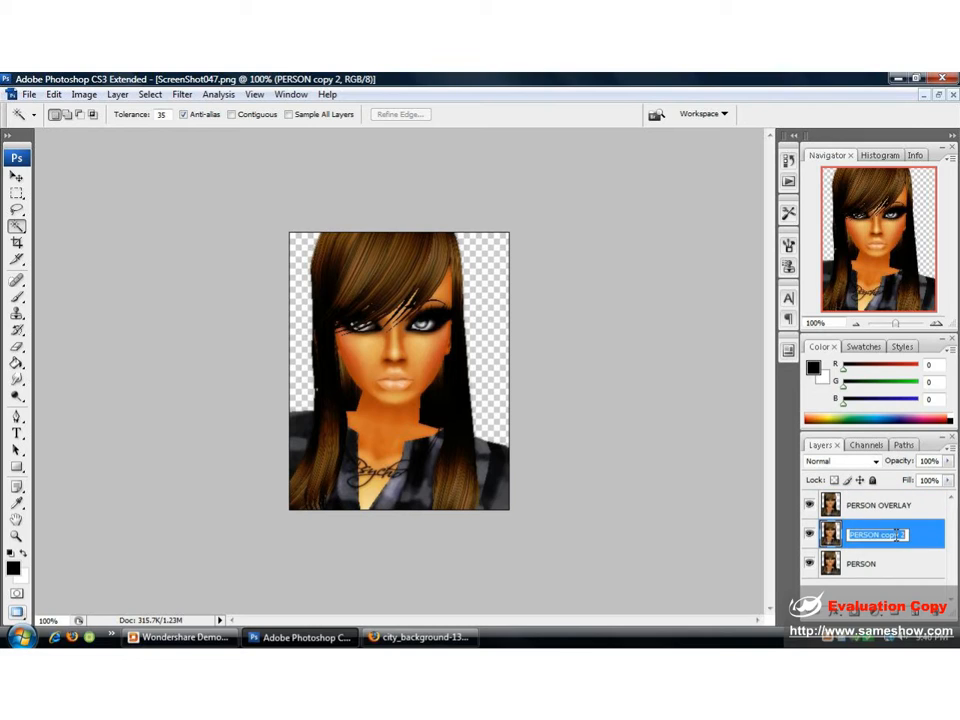
click(884, 535)
text(2)
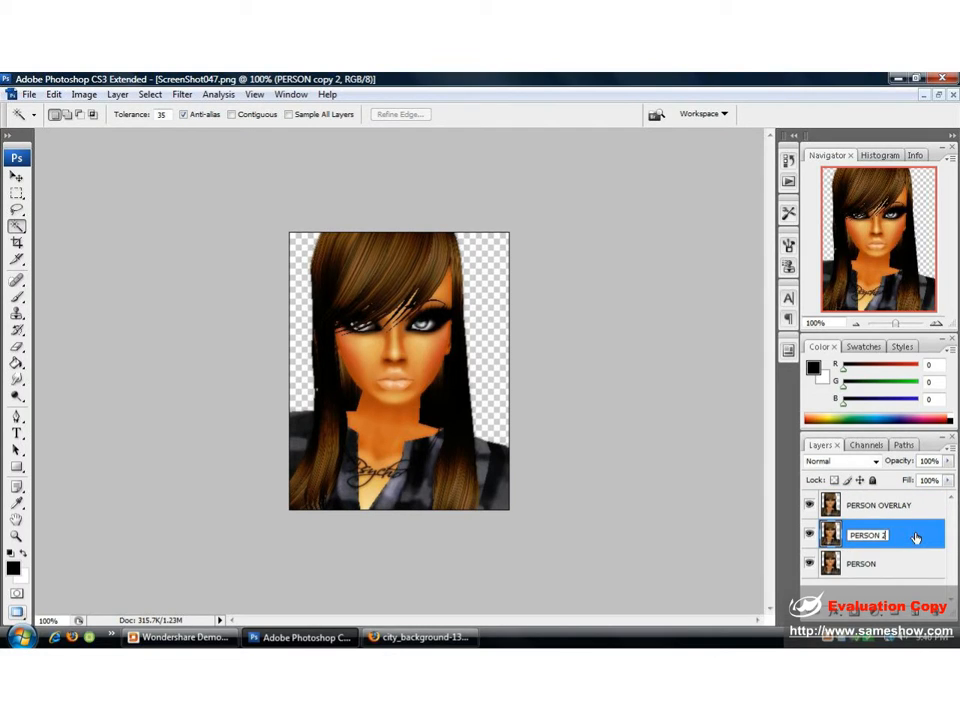
key(Return)
Step: Set the PERSON 2 layer's blend mode to Hard Light and reapply the last Gaussian Blur to it
double_click(914, 539)
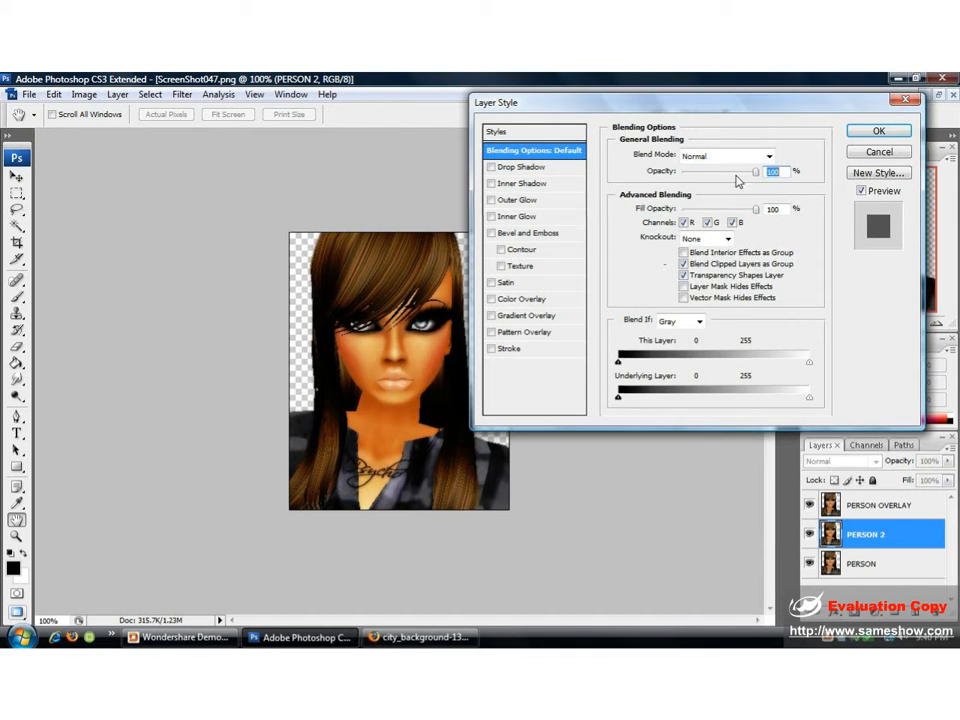
click(740, 158)
click(699, 375)
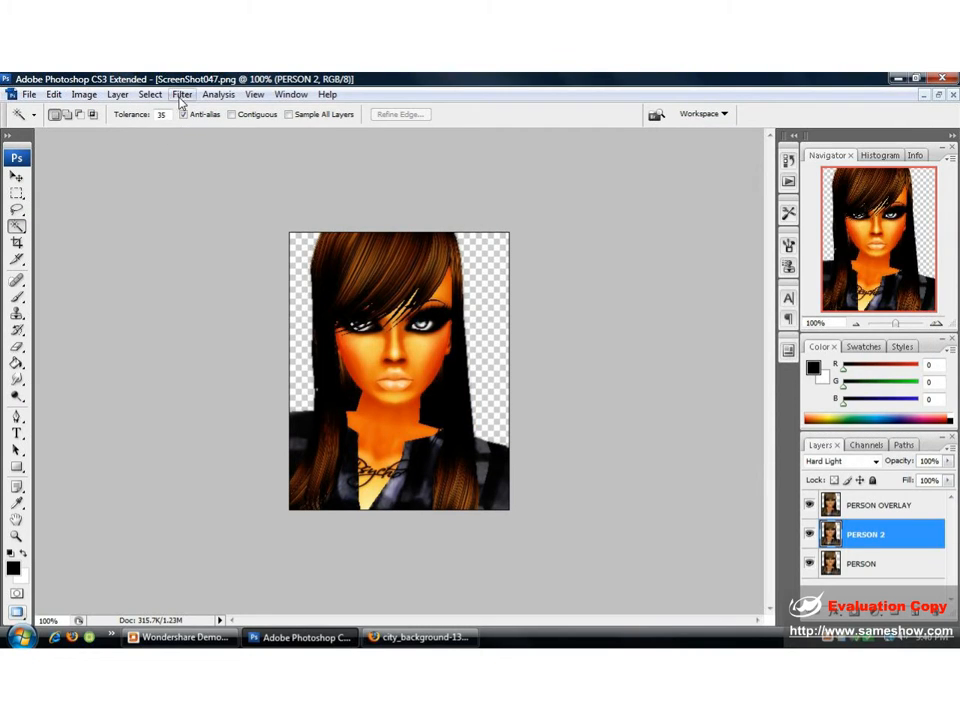
click(182, 94)
click(187, 112)
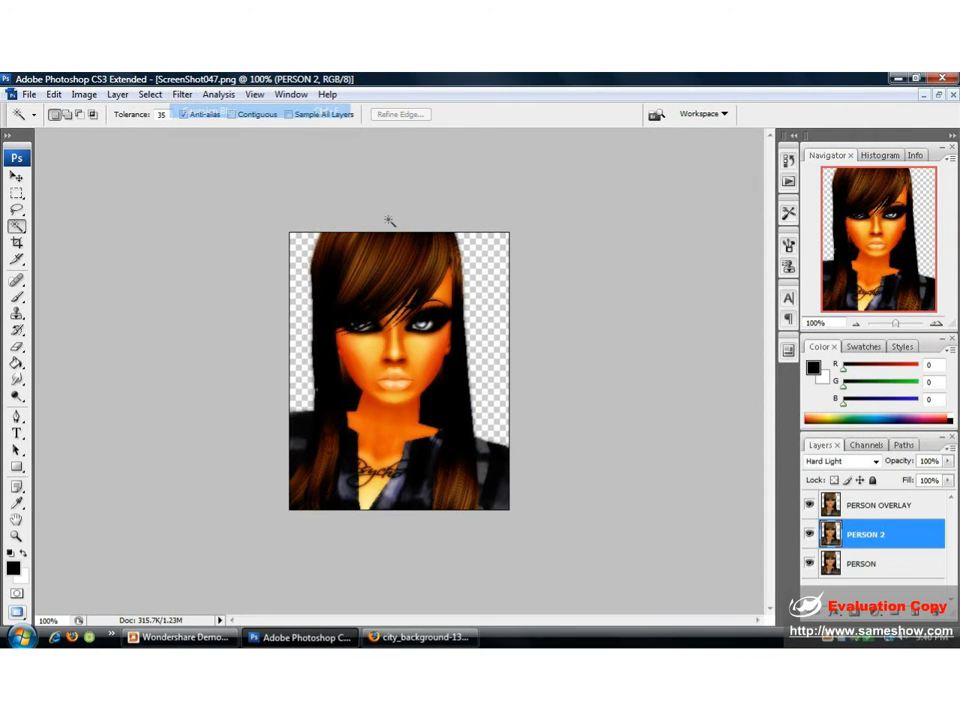
Step: Reduce the PERSON 2 layer's opacity to 63% and its fill to 44%
click(950, 465)
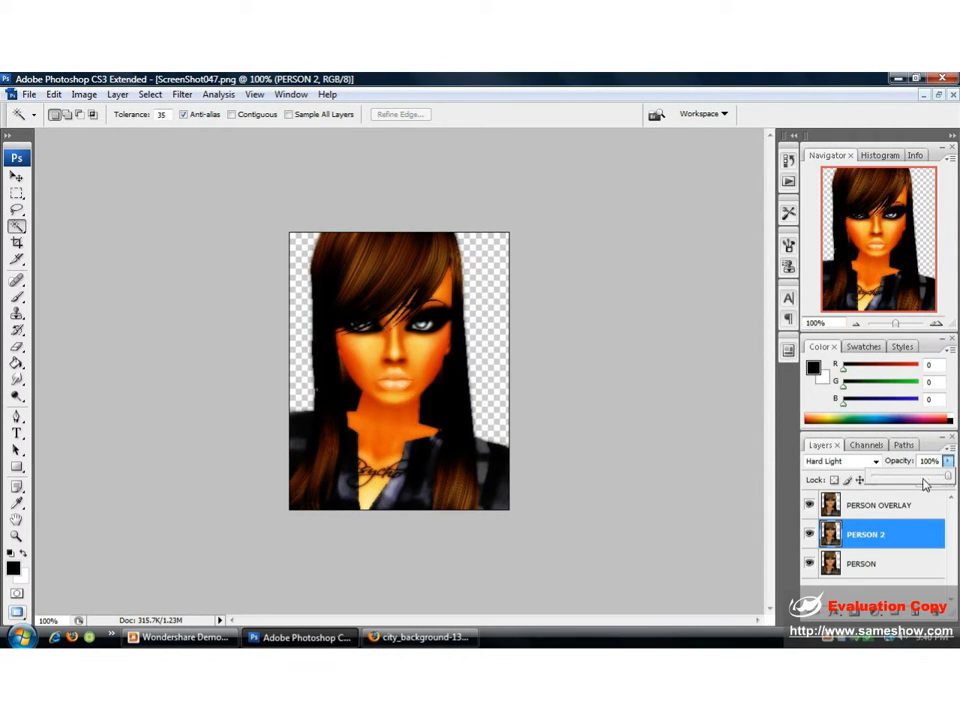
drag(925, 480, 907, 497)
click(948, 461)
click(951, 481)
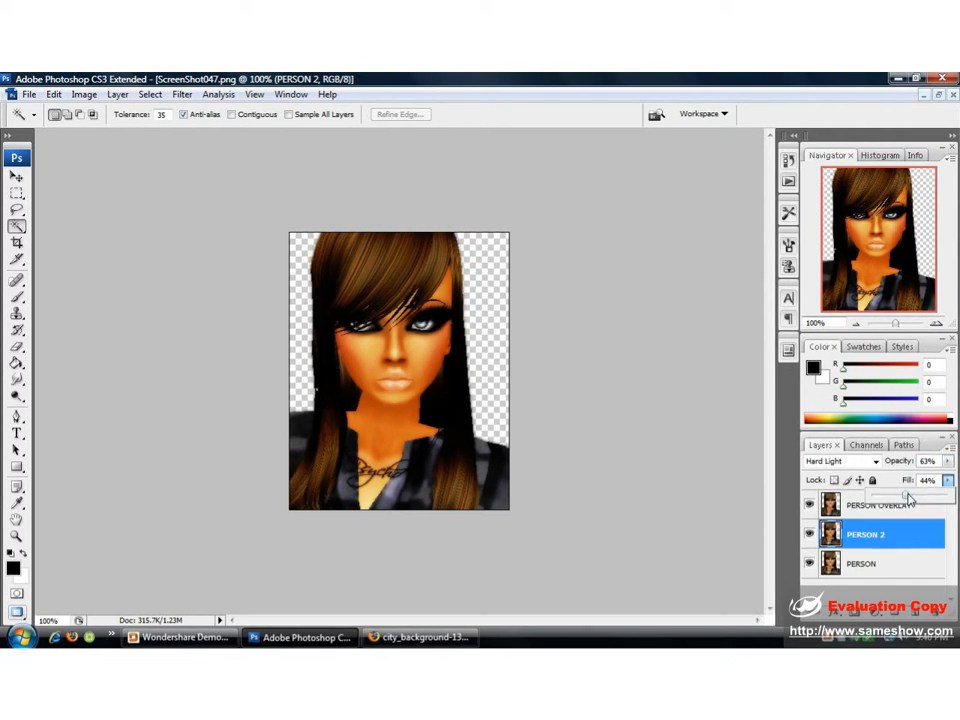
click(948, 462)
click(948, 462)
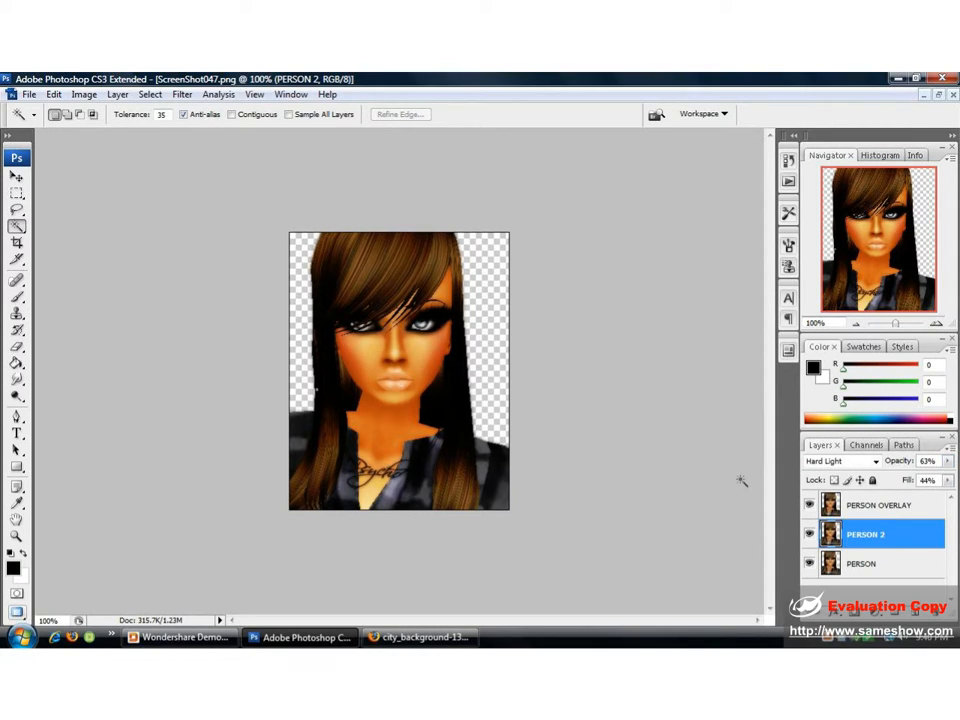
click(904, 569)
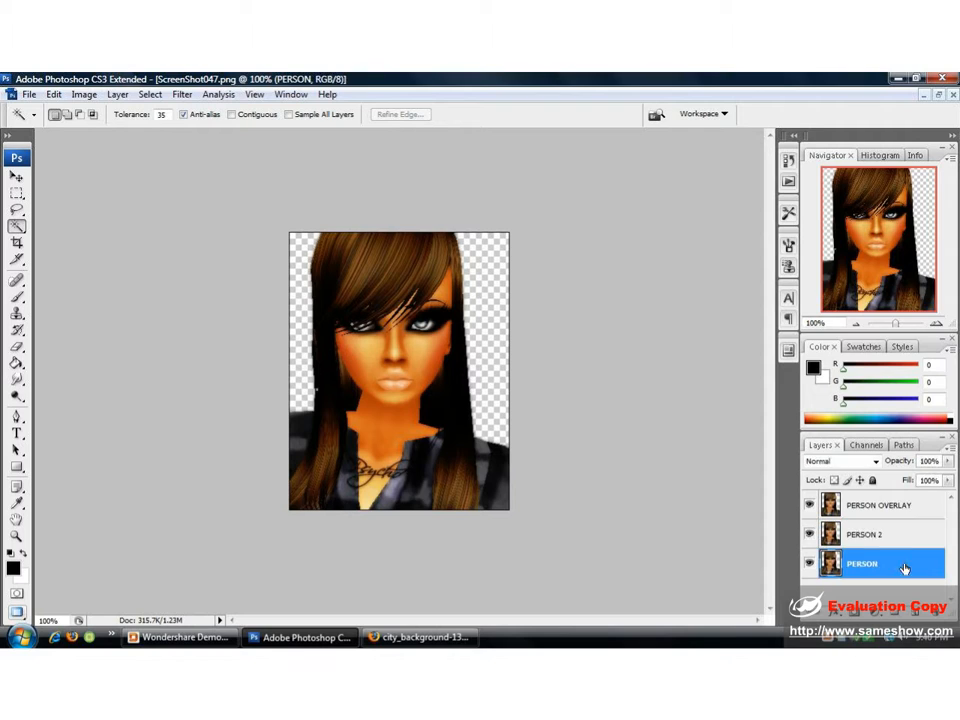
shift+click(914, 508)
right_click(914, 508)
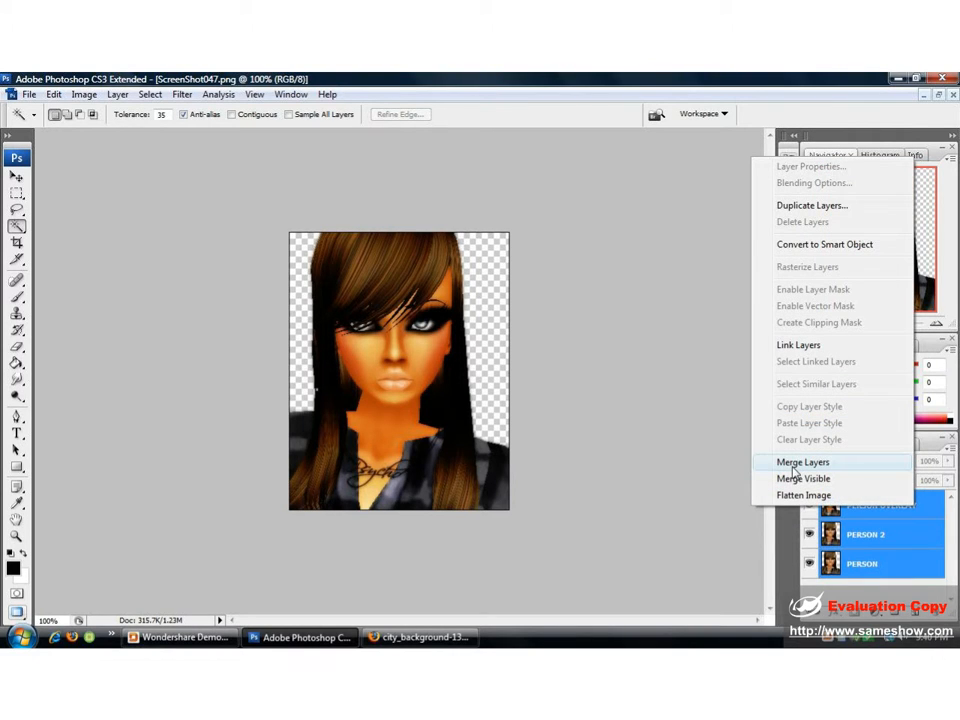
click(902, 562)
click(910, 504)
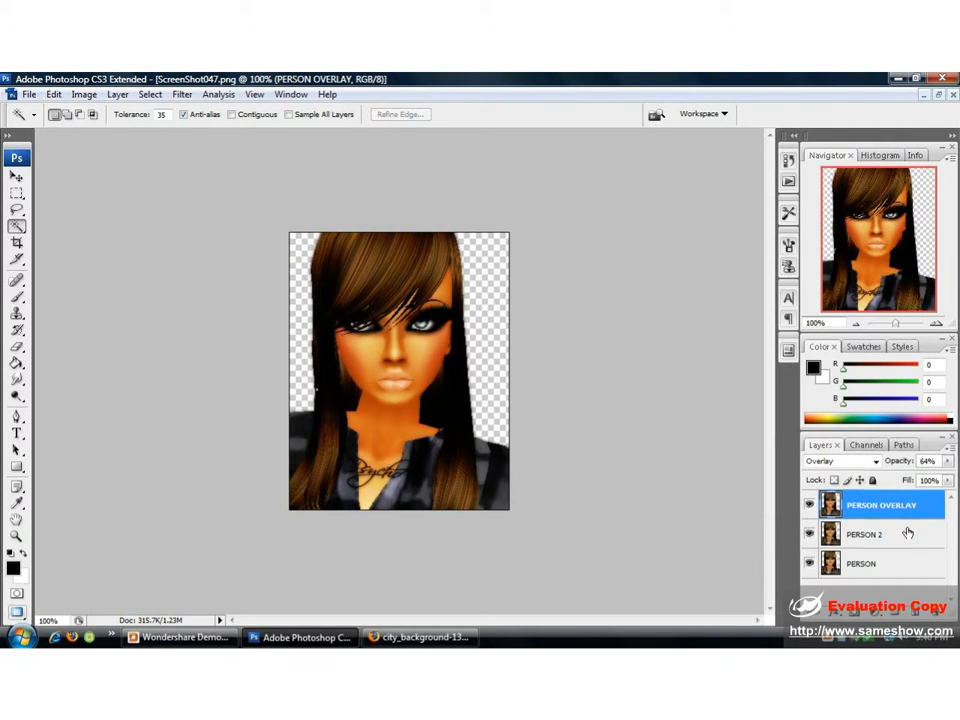
shift+click(903, 538)
shift+click(900, 565)
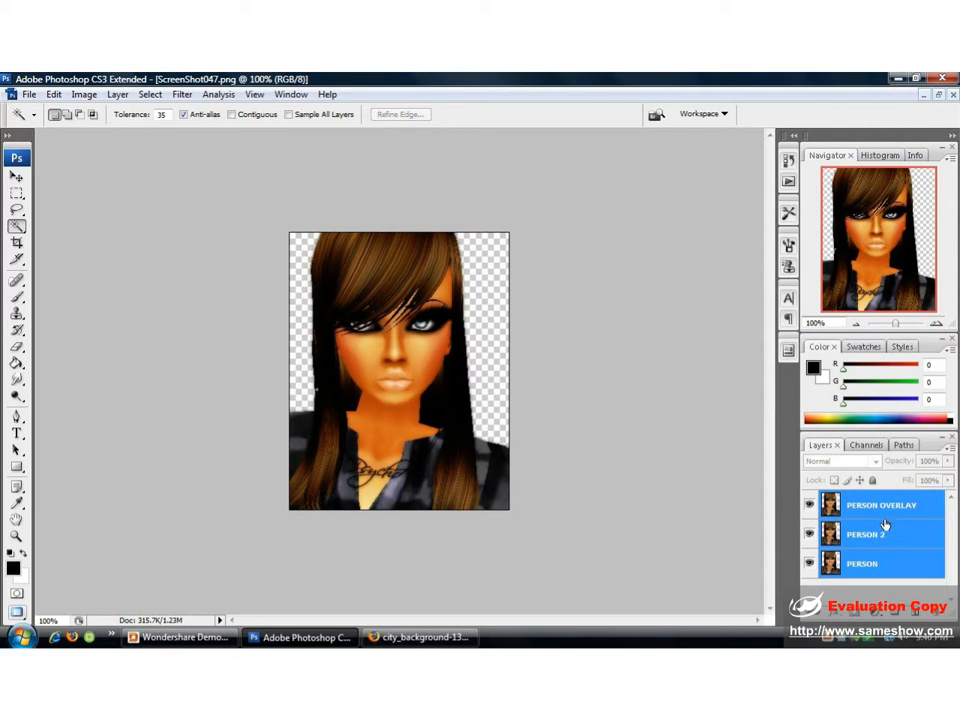
right_click(909, 536)
key(Escape)
Step: Merge the PERSON OVERLAY, PERSON 2 and PERSON layers into one layer
click(911, 507)
shift+click(897, 568)
right_click(880, 542)
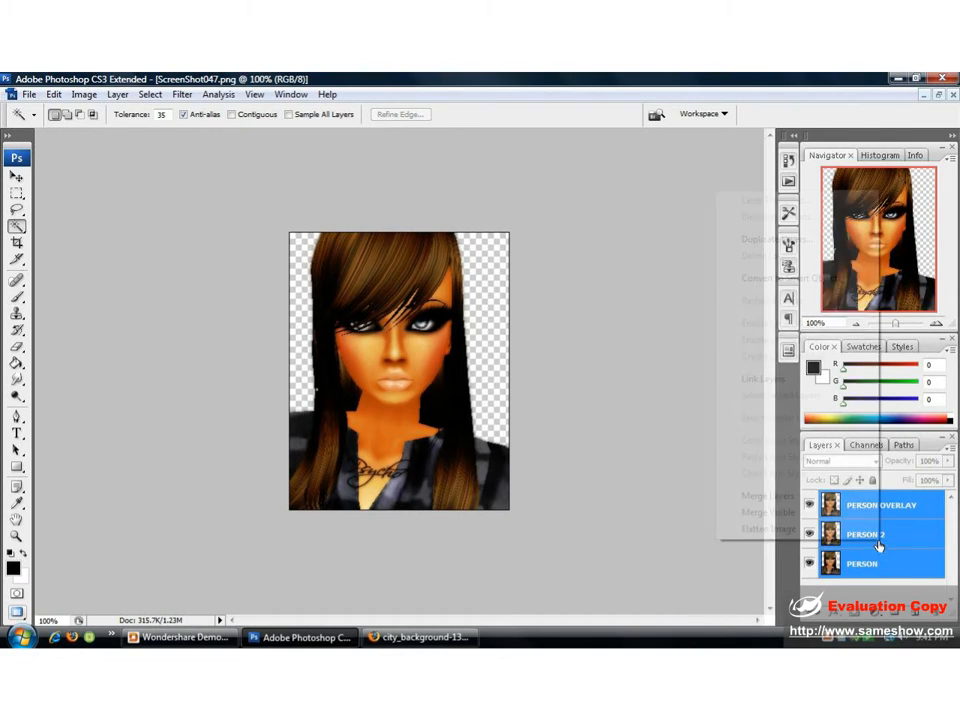
click(860, 495)
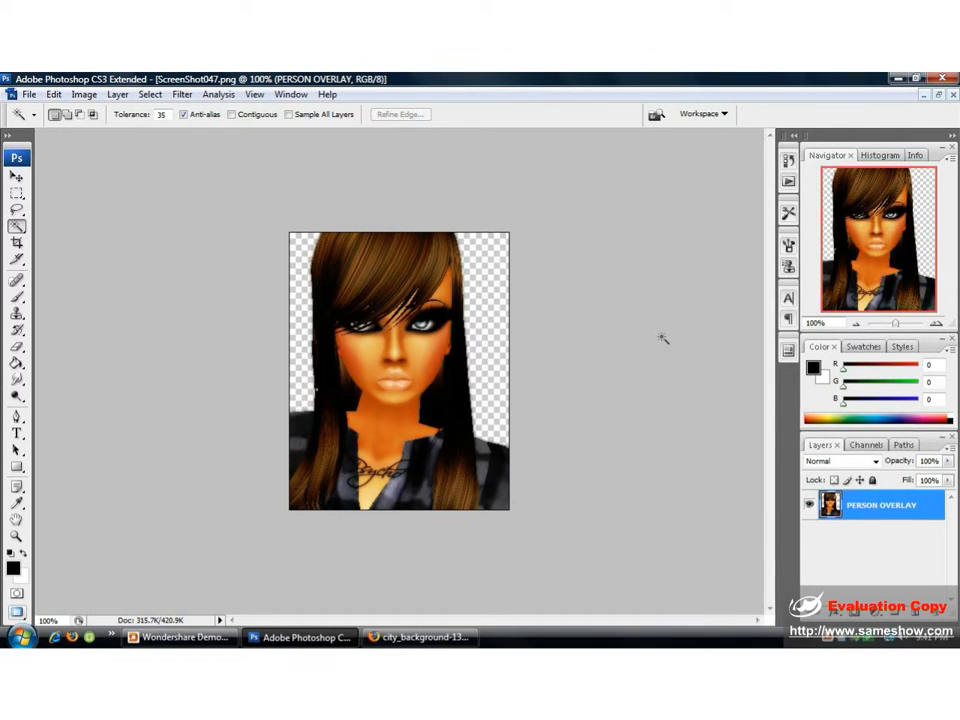
Step: Open the Brightness/Contrast adjustment for the merged layer and move its dialog clear of the portrait
click(84, 94)
mouse_move(104, 134)
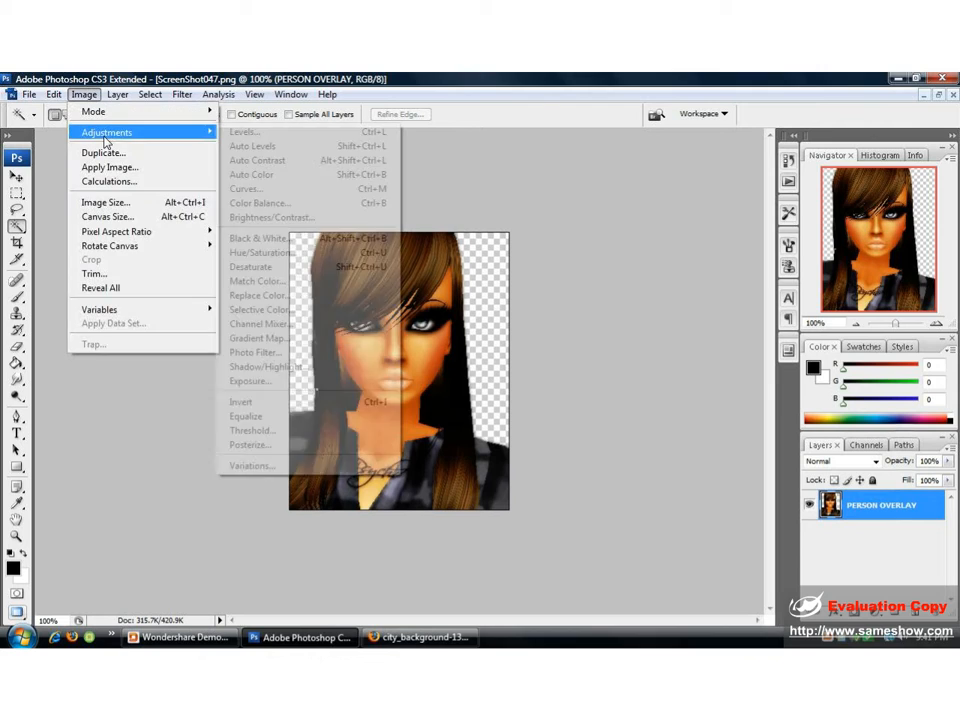
click(272, 217)
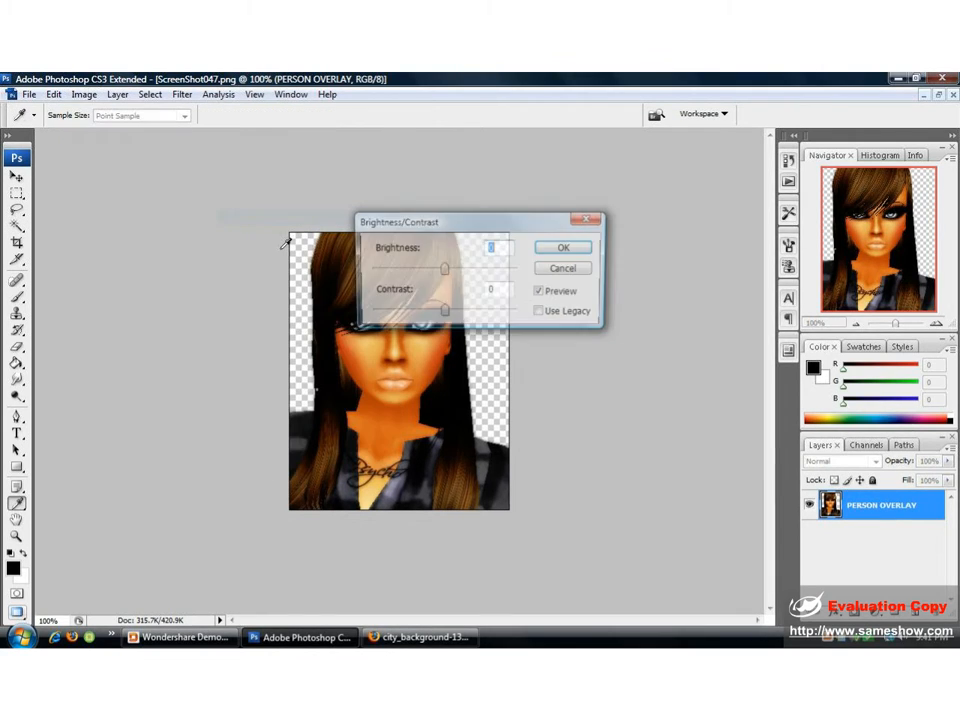
drag(489, 210, 612, 146)
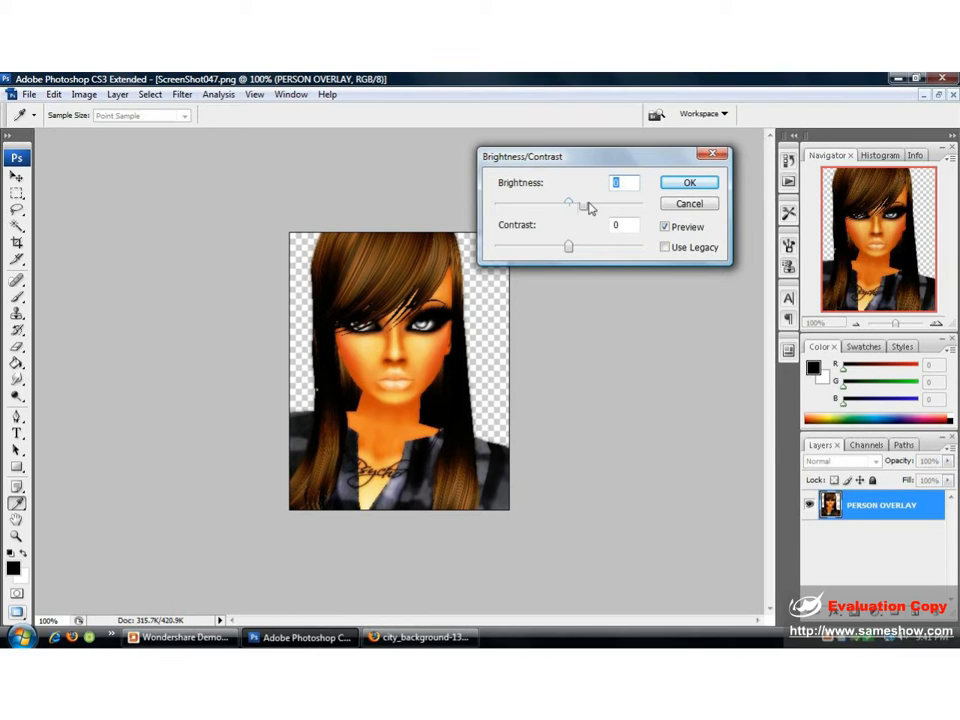
Step: Try brightening the portrait with the legacy calculation on, and with it off at a brightness of +29
click(665, 247)
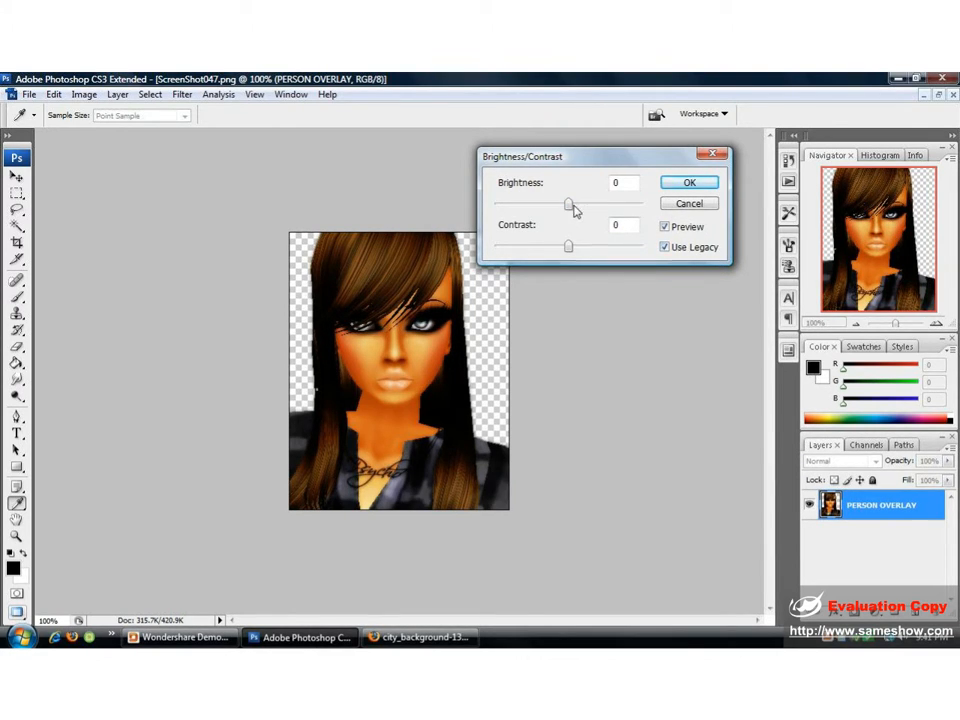
drag(568, 205, 580, 210)
drag(568, 247, 564, 249)
click(664, 248)
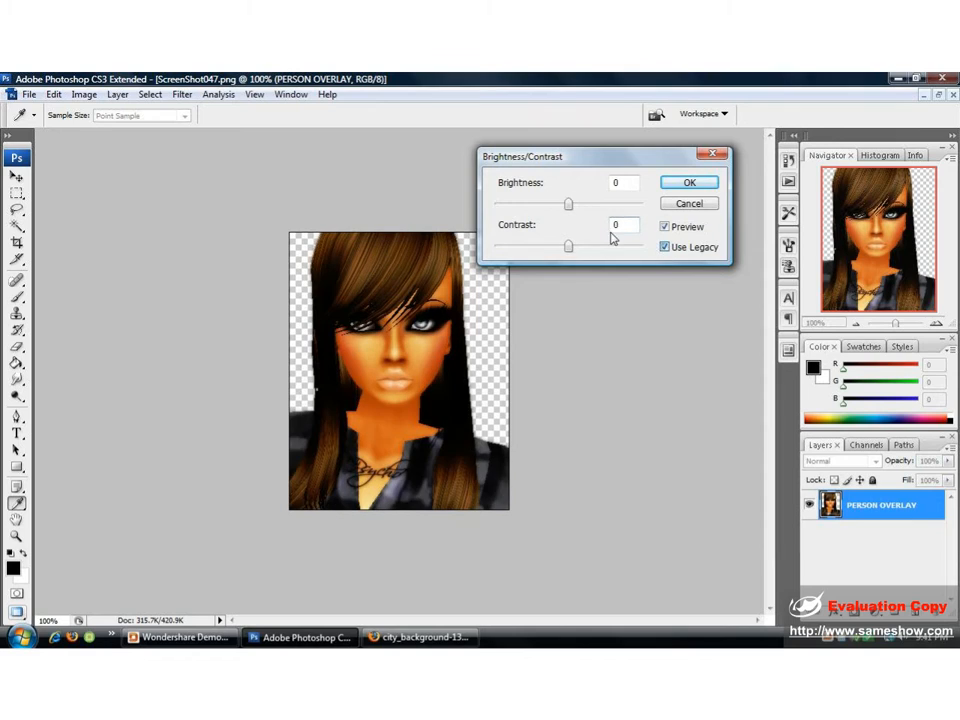
drag(571, 206, 584, 208)
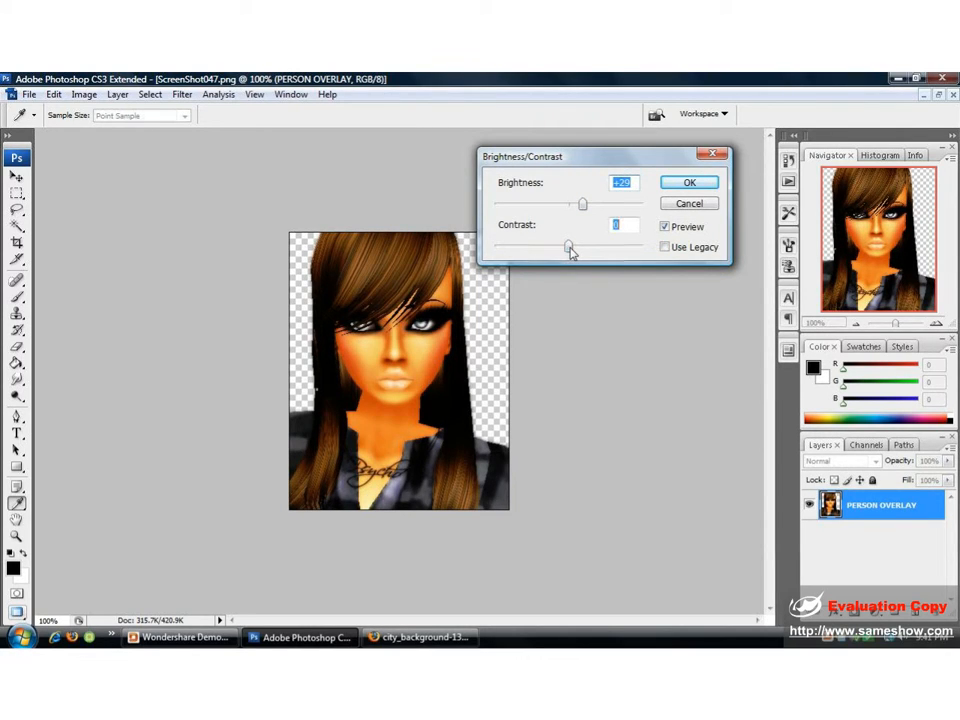
Step: Apply a legacy Brightness/Contrast adjustment with brightness +23 and slightly reduced contrast to the portrait
click(664, 247)
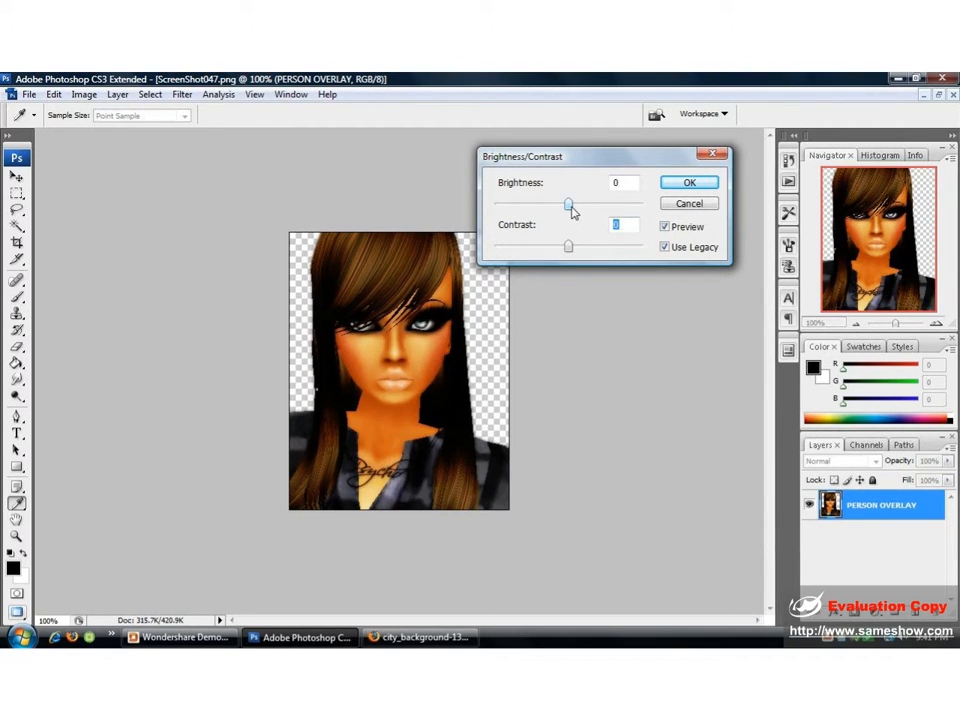
drag(570, 206, 562, 249)
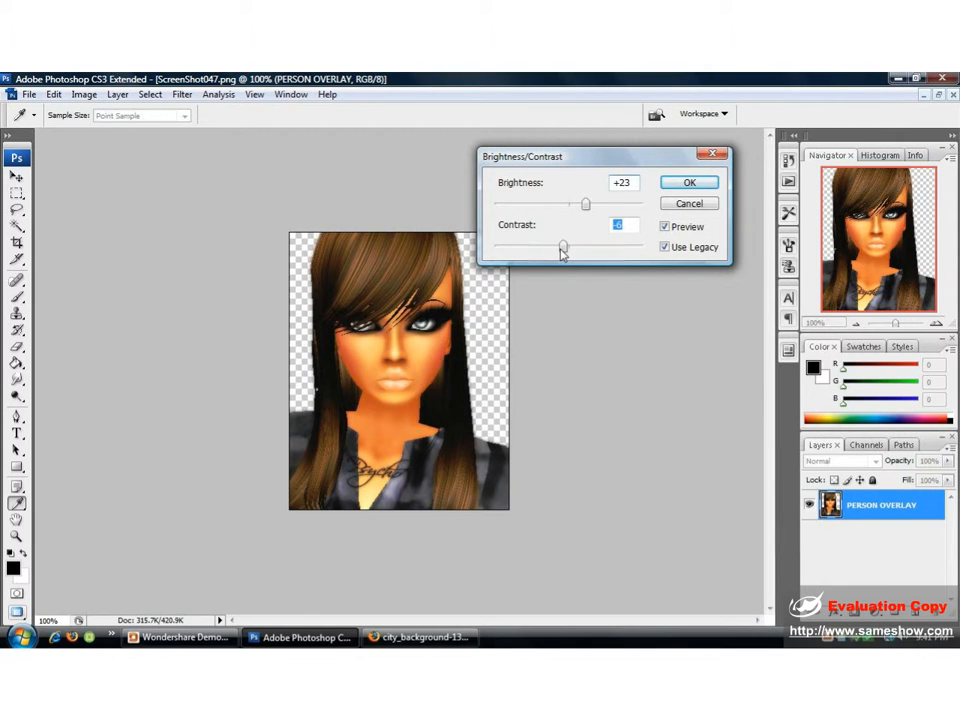
drag(562, 249, 558, 249)
click(689, 182)
key(w)
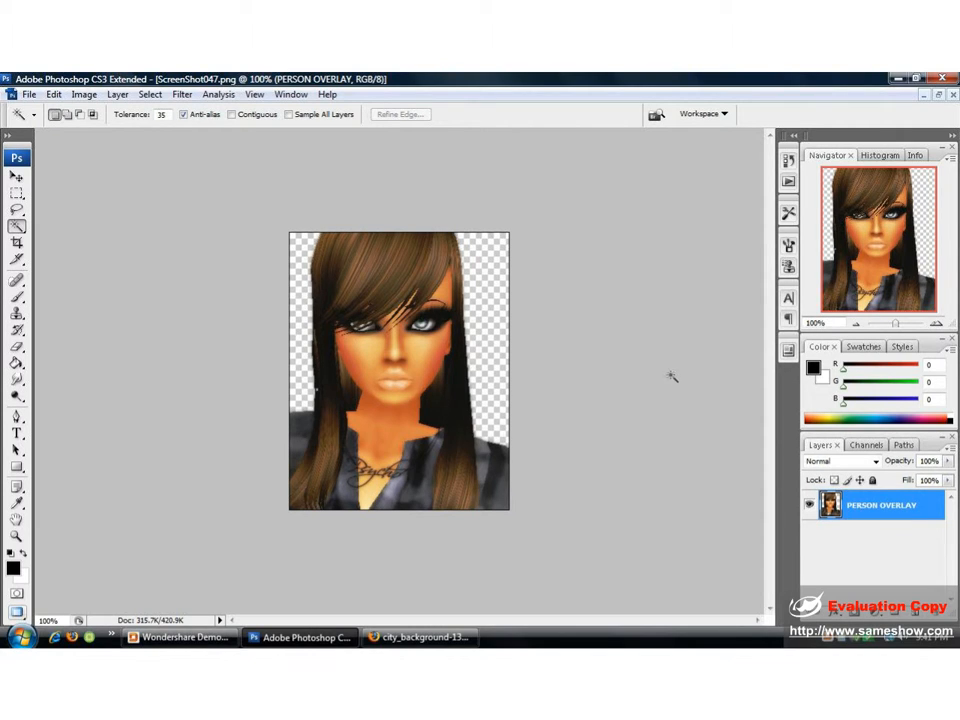
Step: Try an Outer Glow effect on the PERSON OVERLAY layer and cancel the layer style changes
double_click(891, 519)
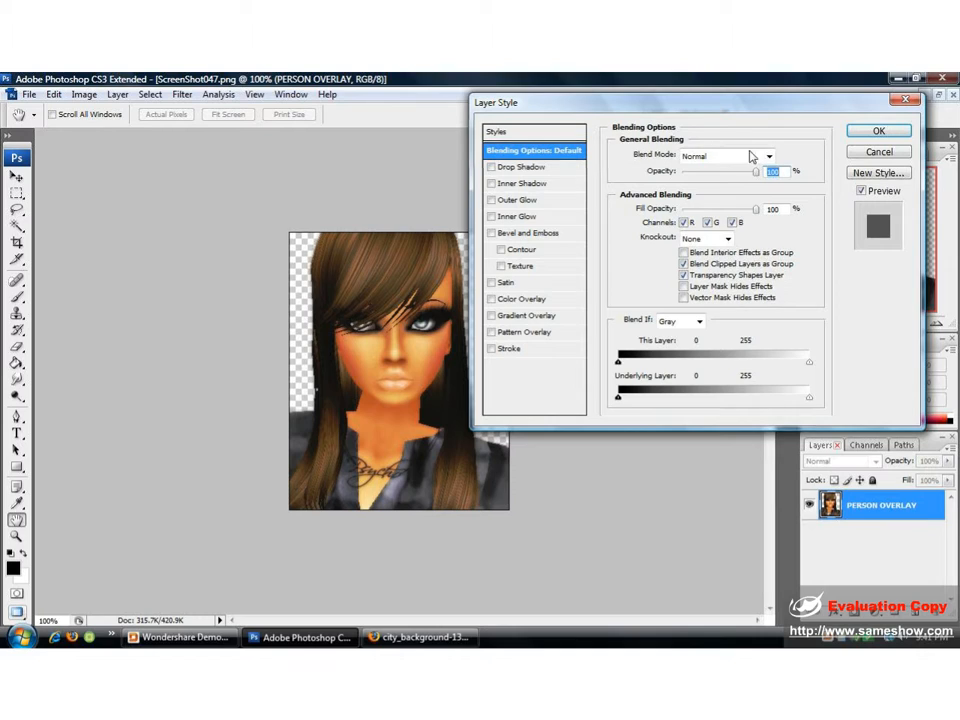
click(491, 200)
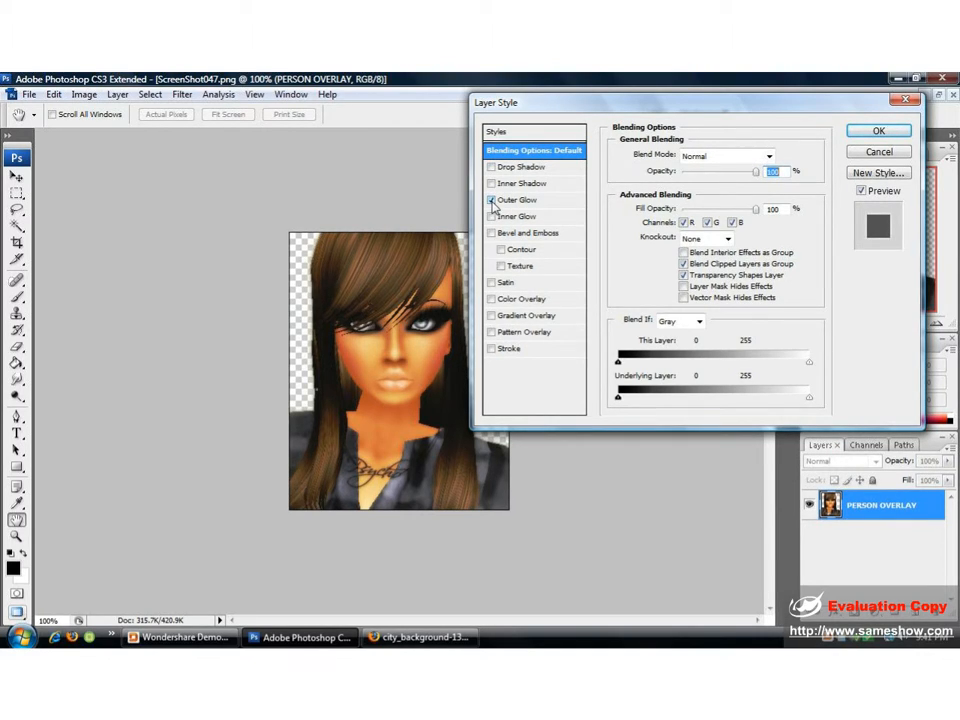
click(491, 200)
click(491, 200)
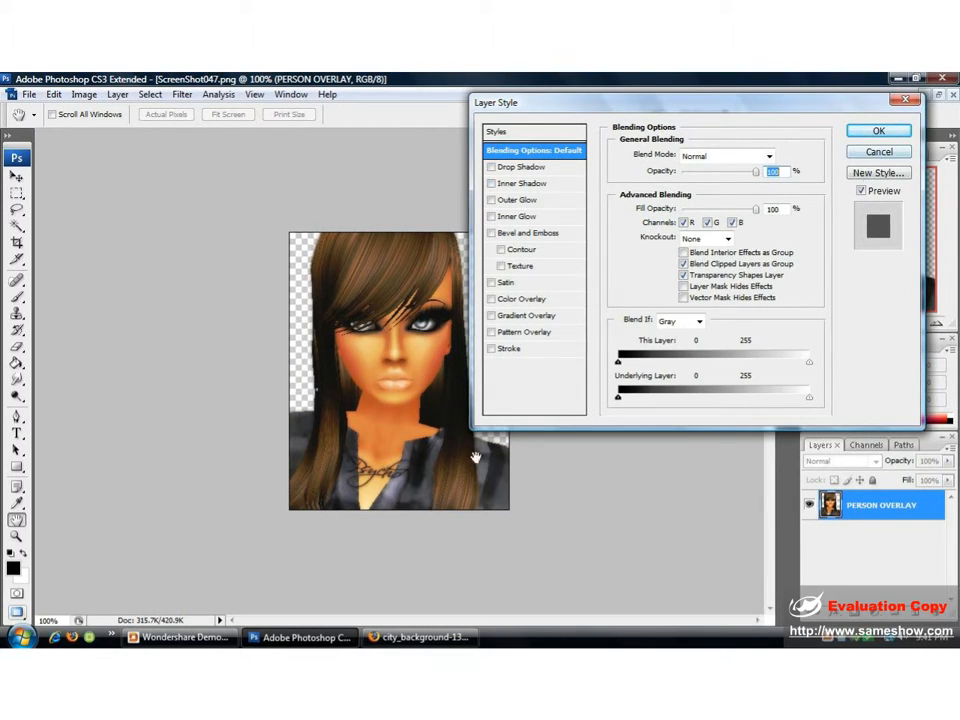
click(878, 152)
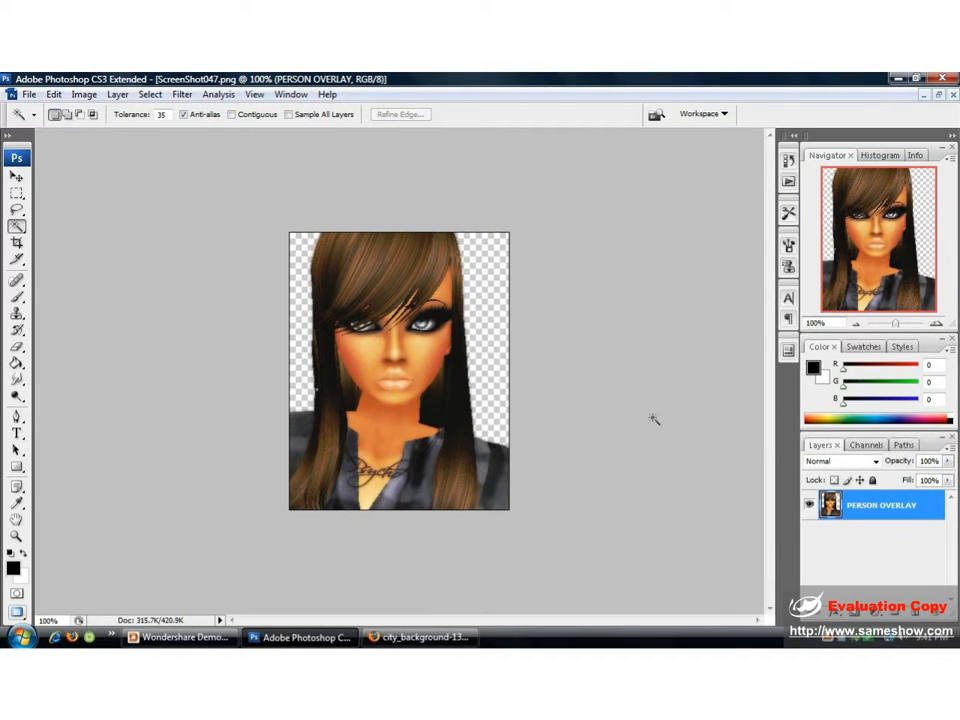